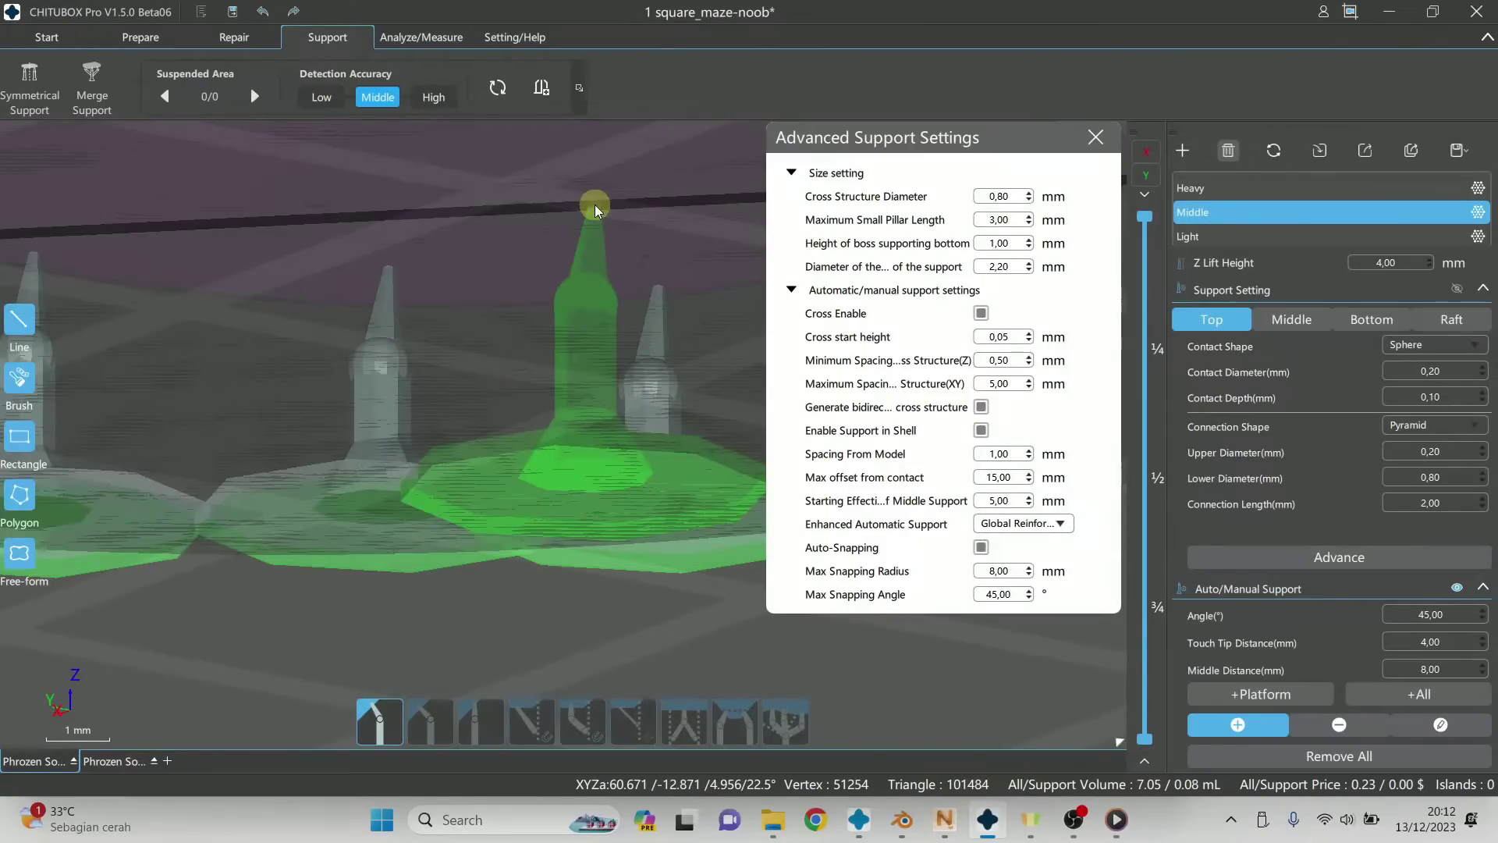
Step: Open the advanced support settings of the Middle preset
left_click_drag(595, 205, 749, 216)
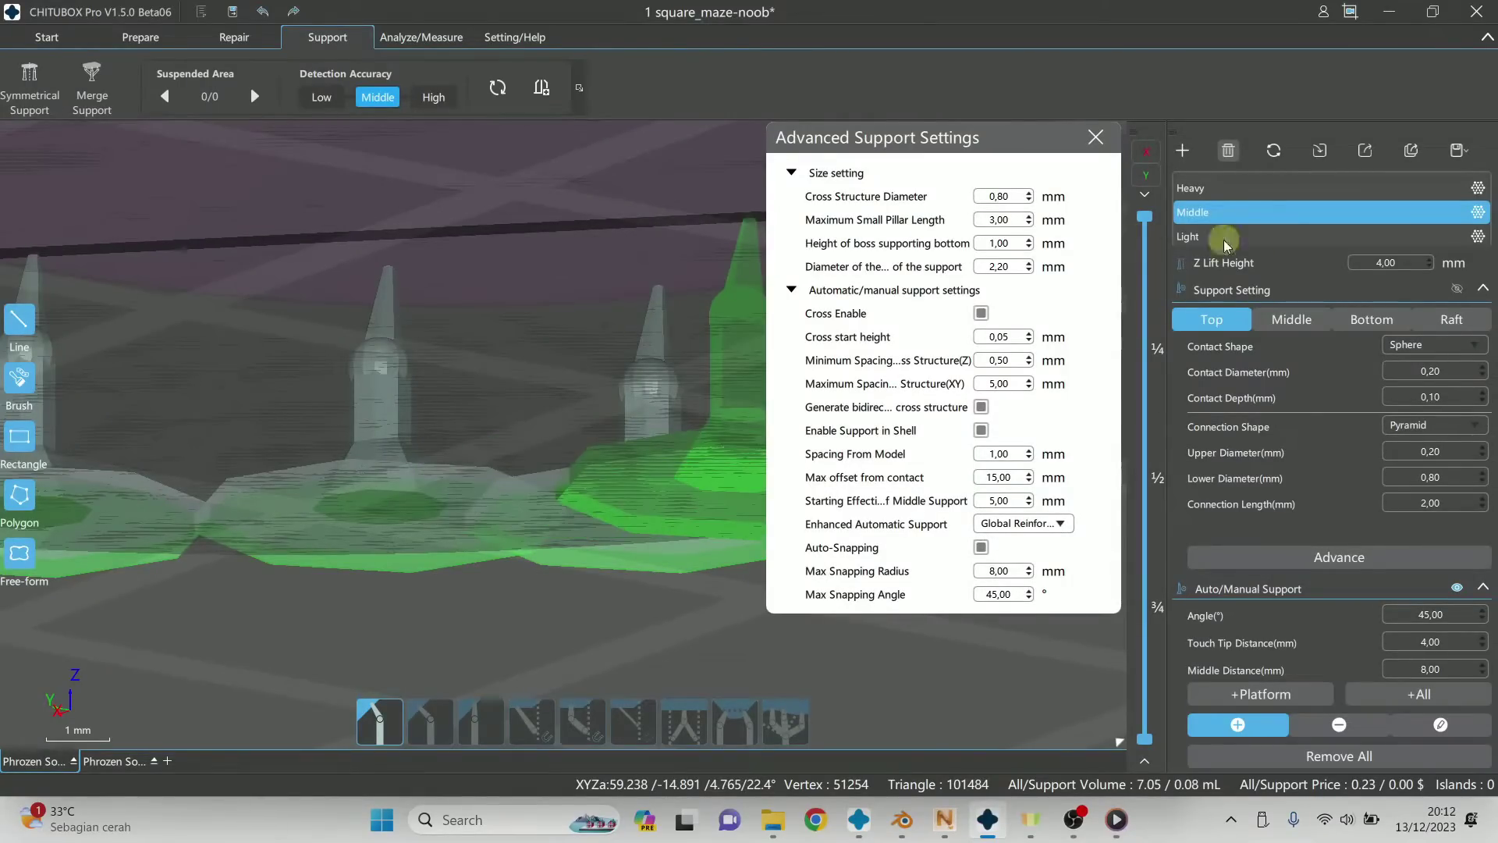
left_click(1476, 212)
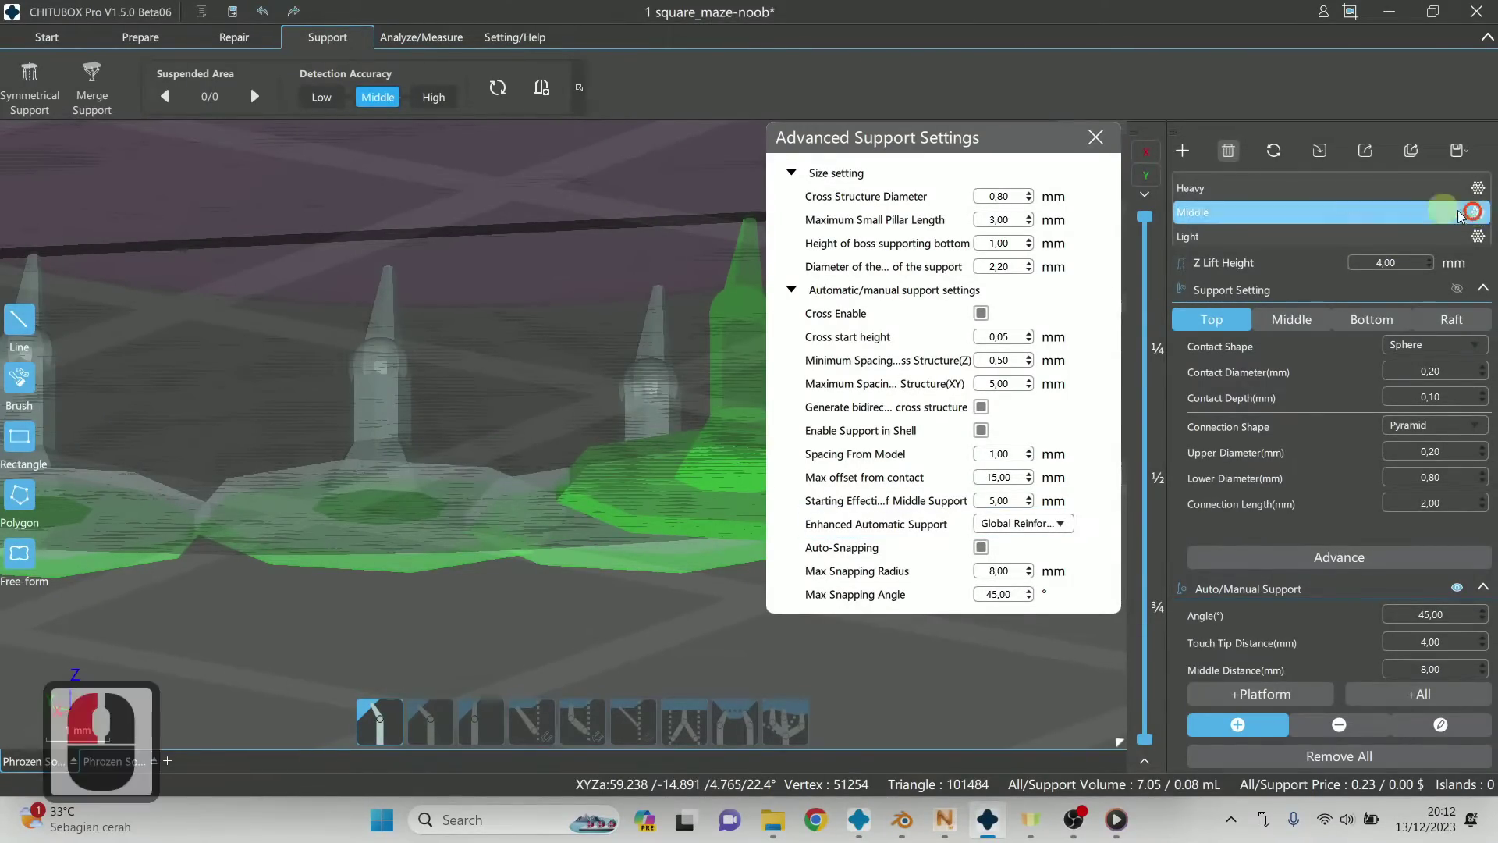
left_click(1095, 137)
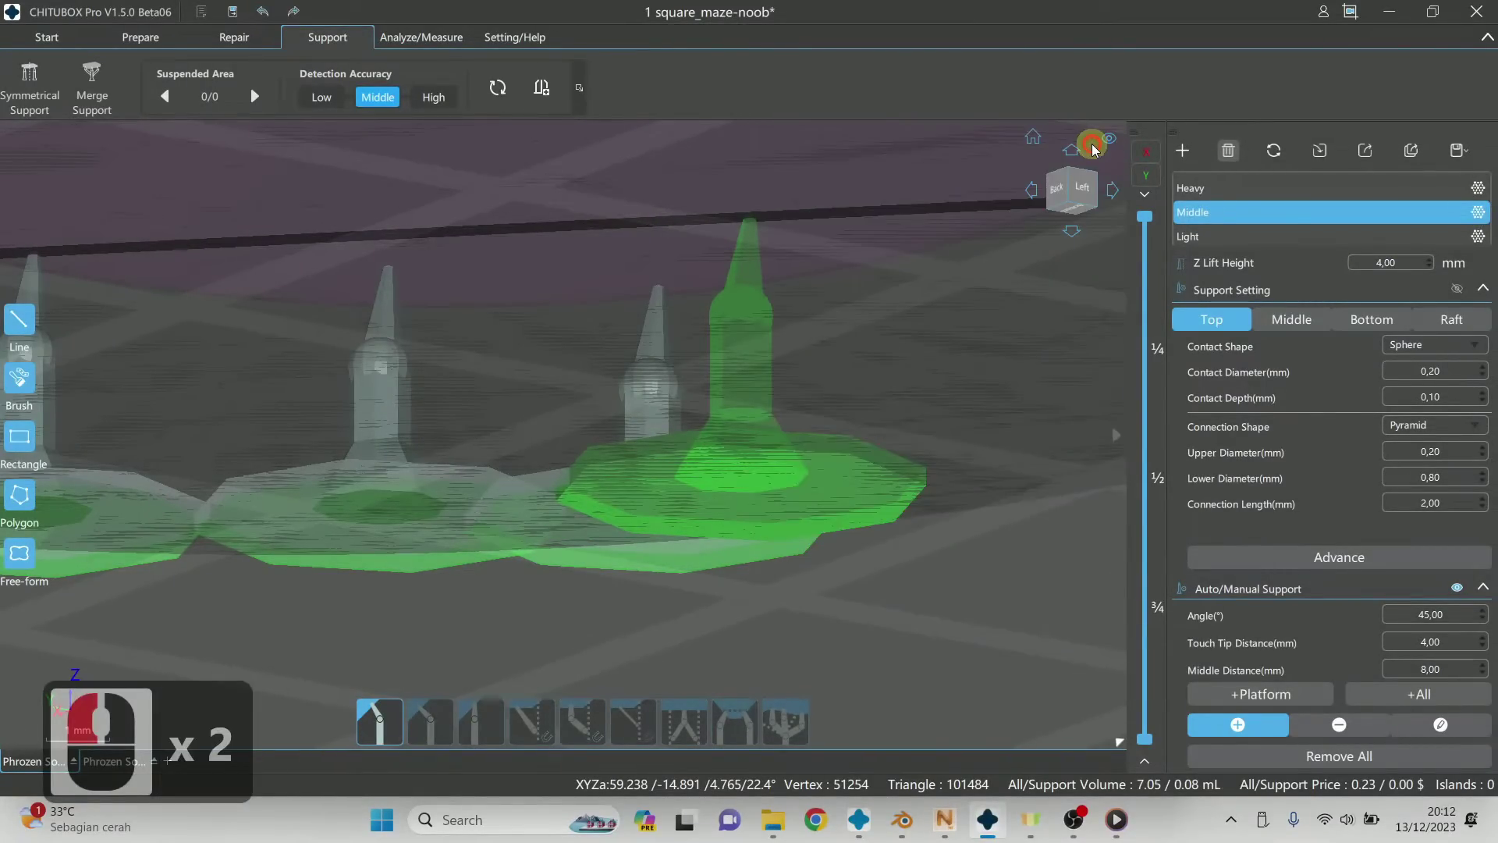
left_click(1476, 212)
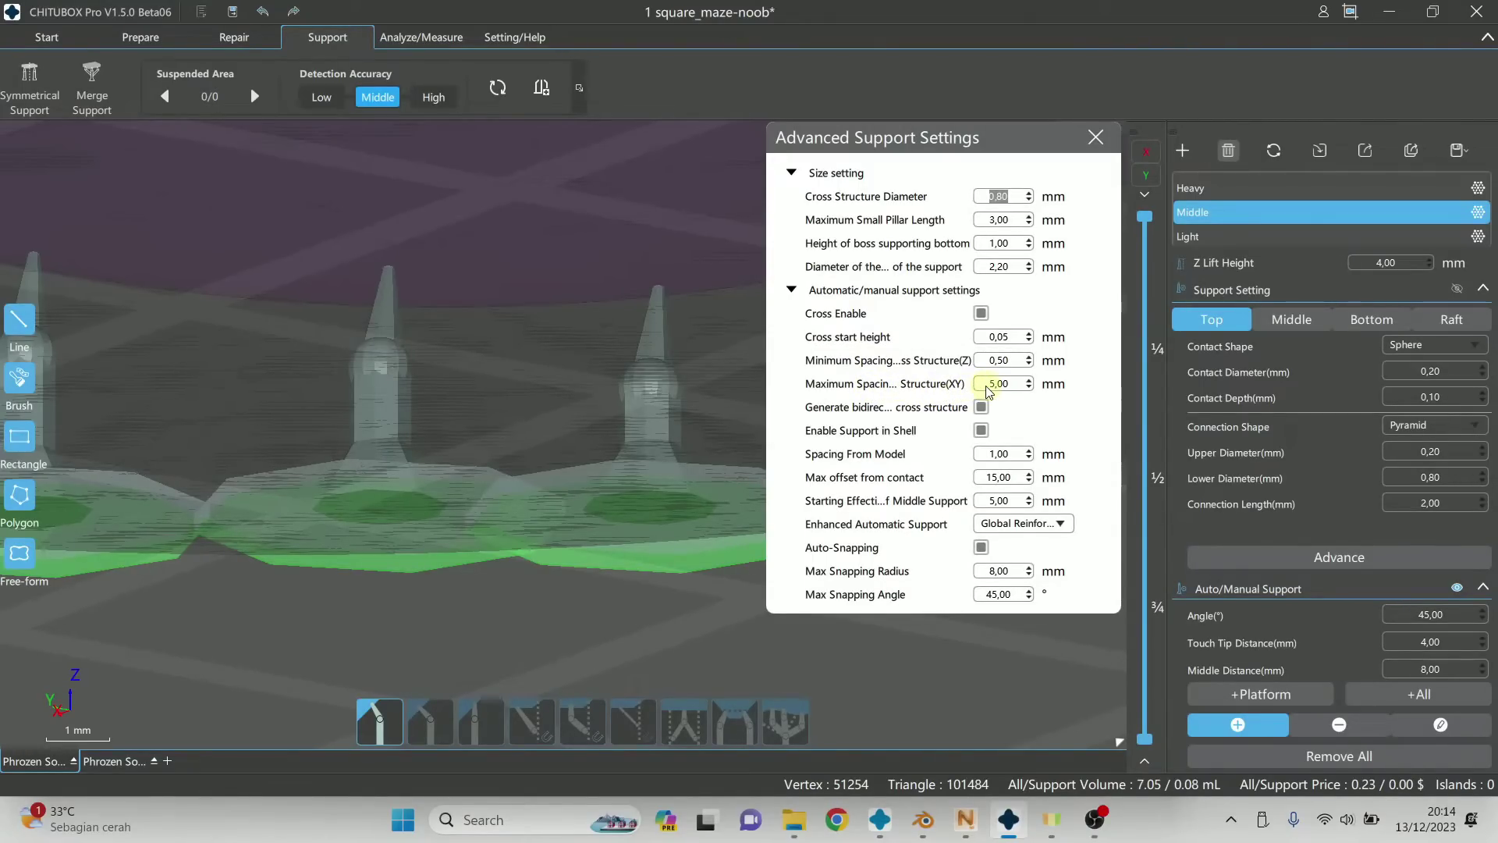
Step: Place a Middle support under the disc's raised rim, close enough to the existing tall pillar to generate a cross brace
scroll(991, 383, "down", 10)
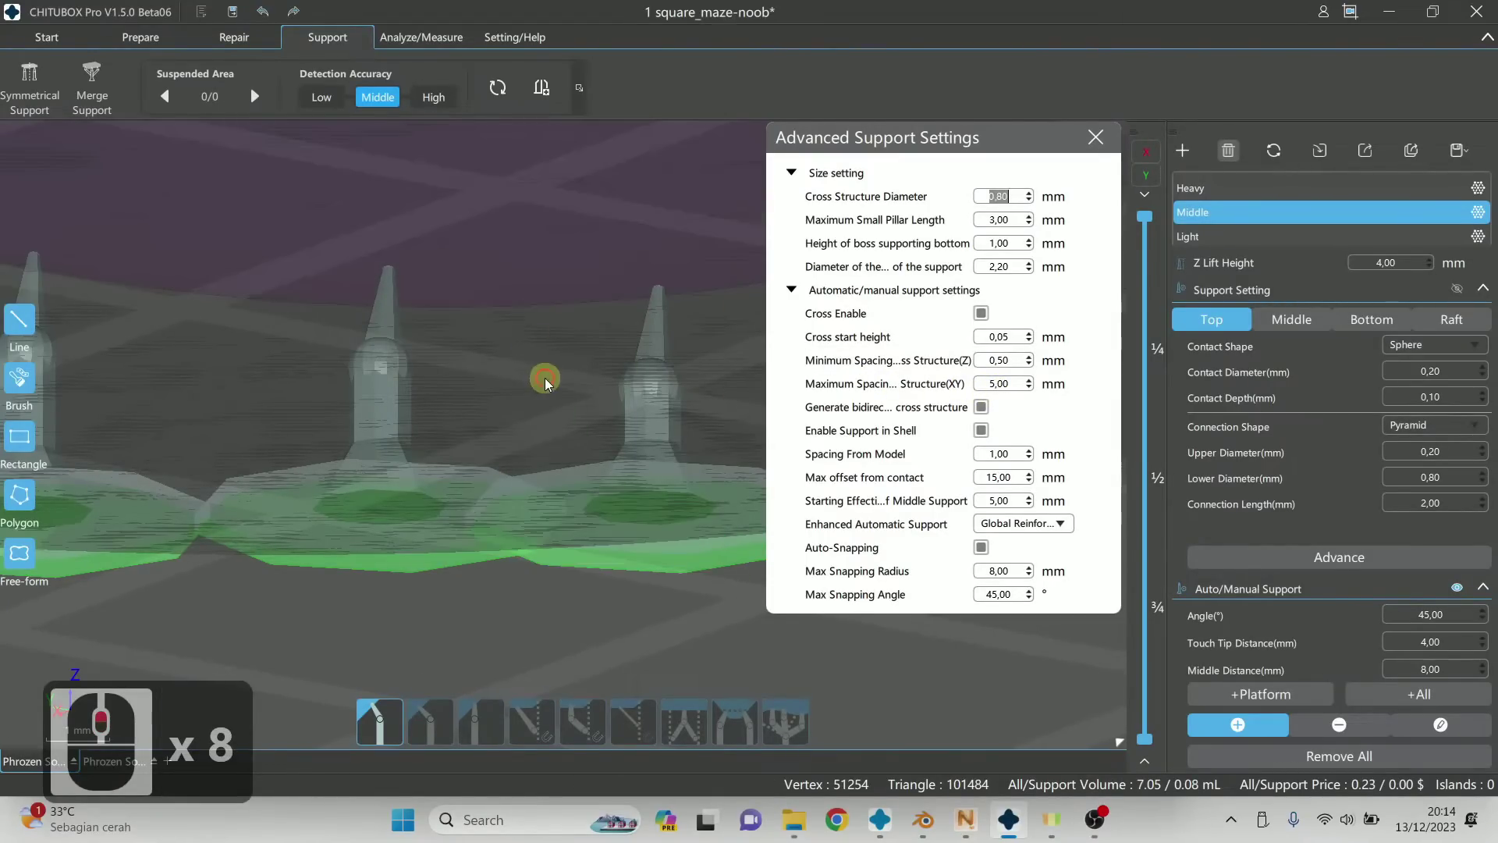
scroll(546, 381, "down", 20)
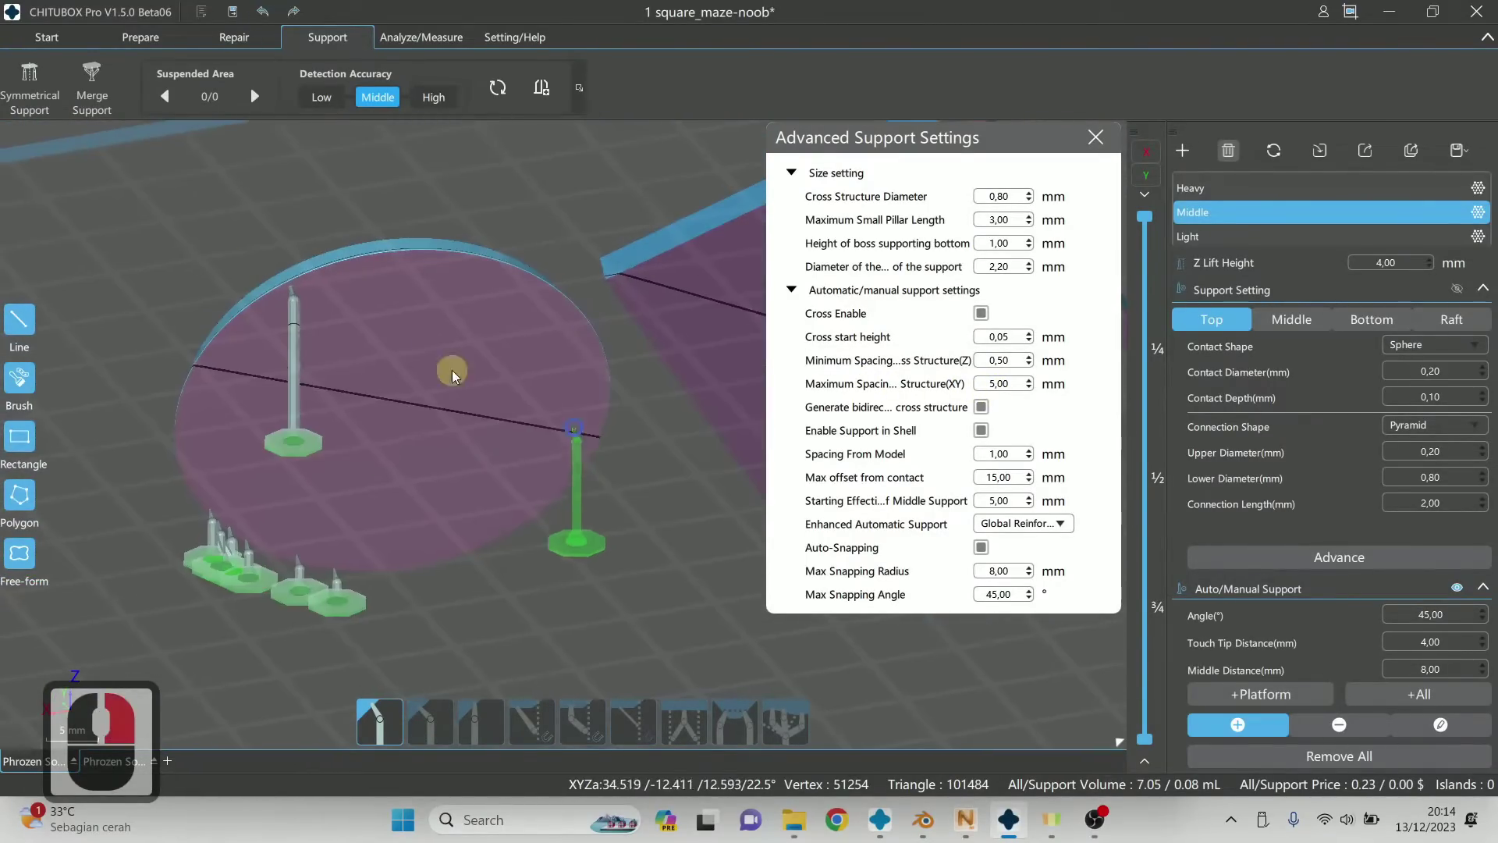
scroll(359, 347, "up", 8)
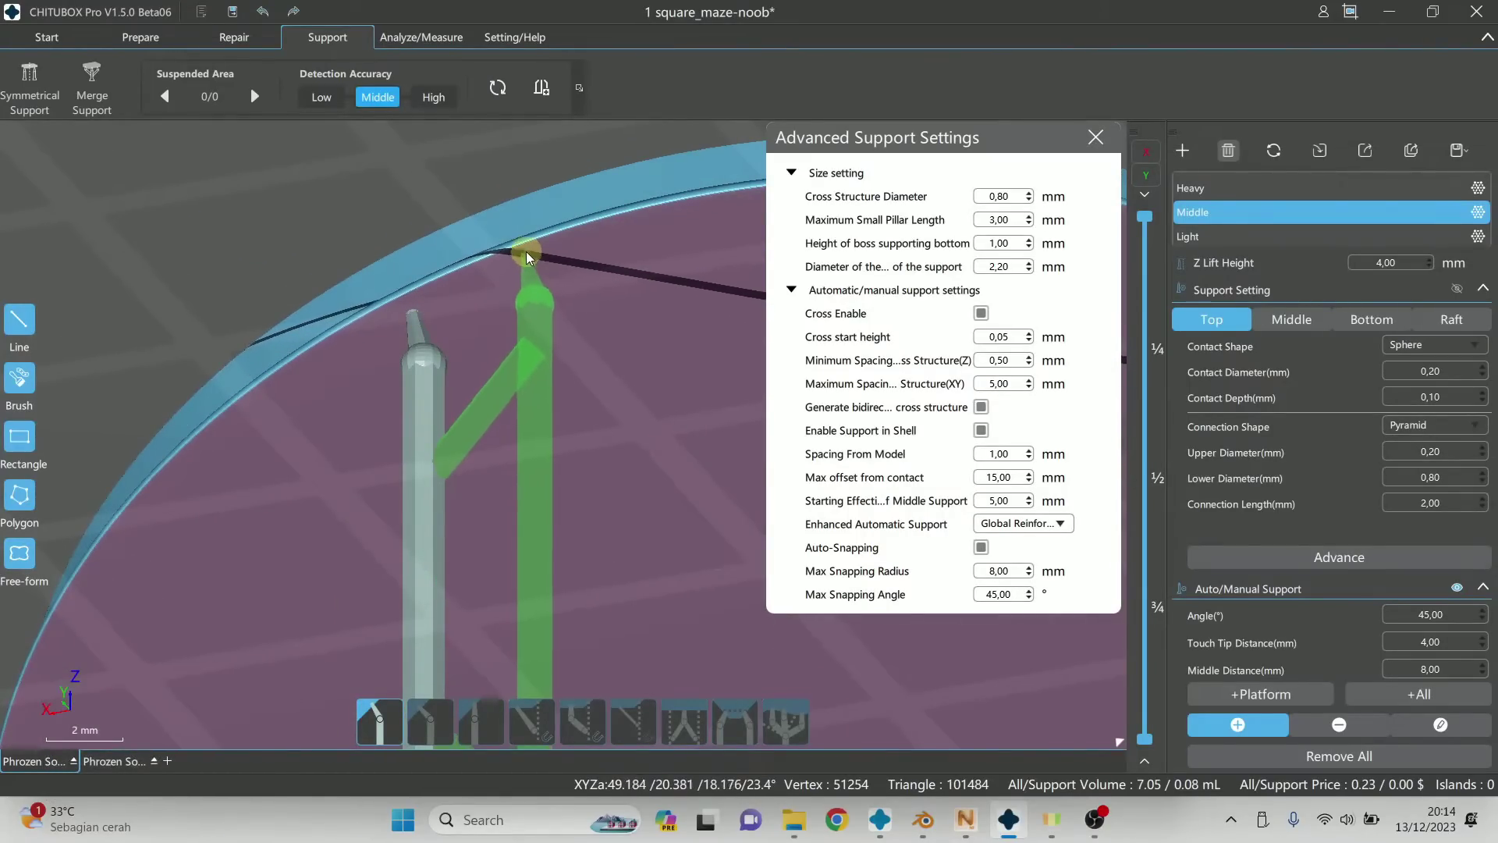
left_click_drag(526, 252, 604, 223)
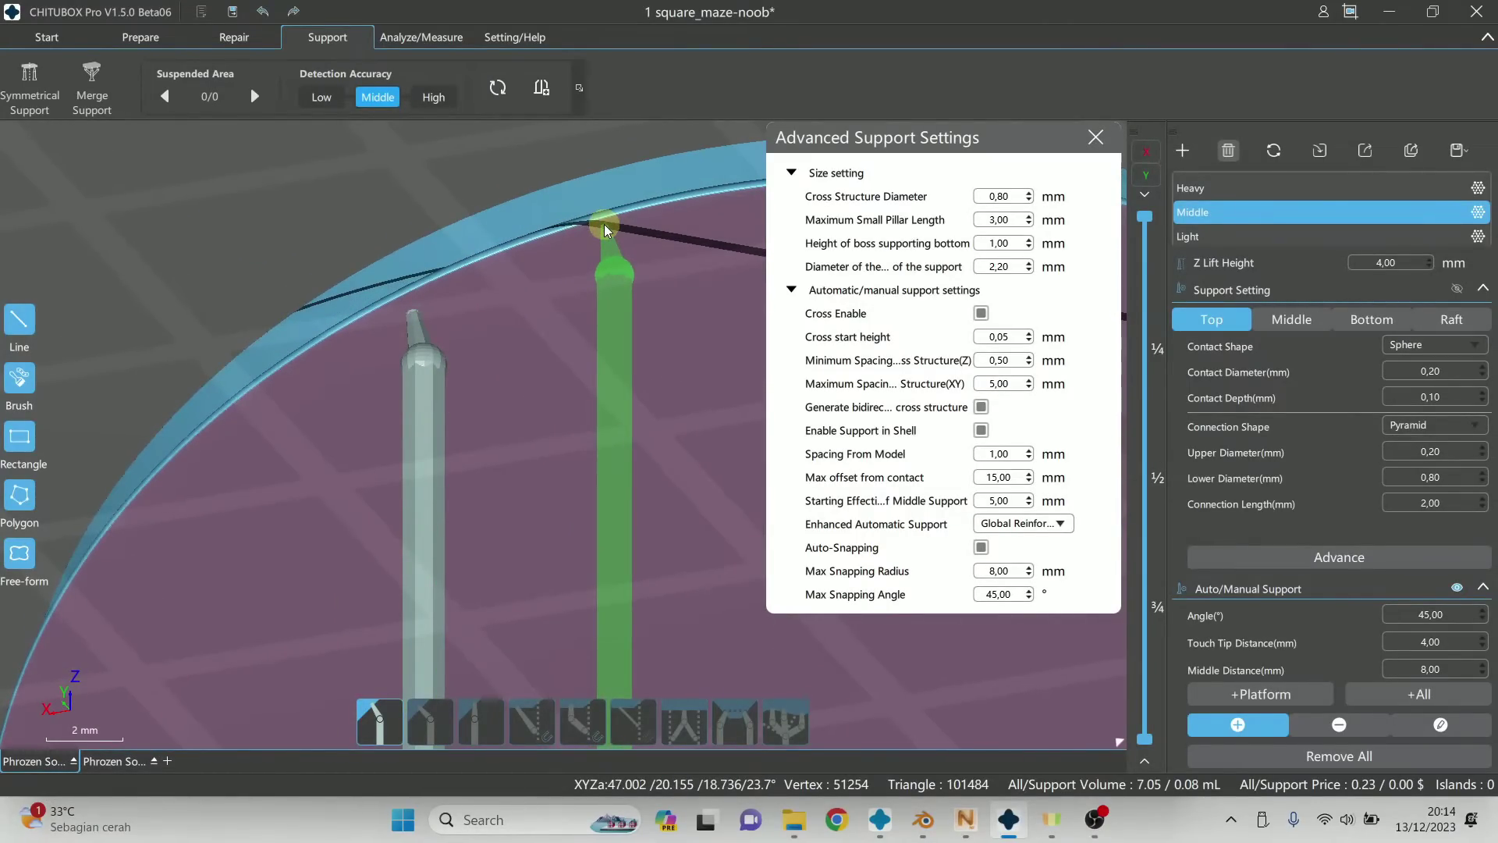
left_click_drag(602, 223, 563, 240)
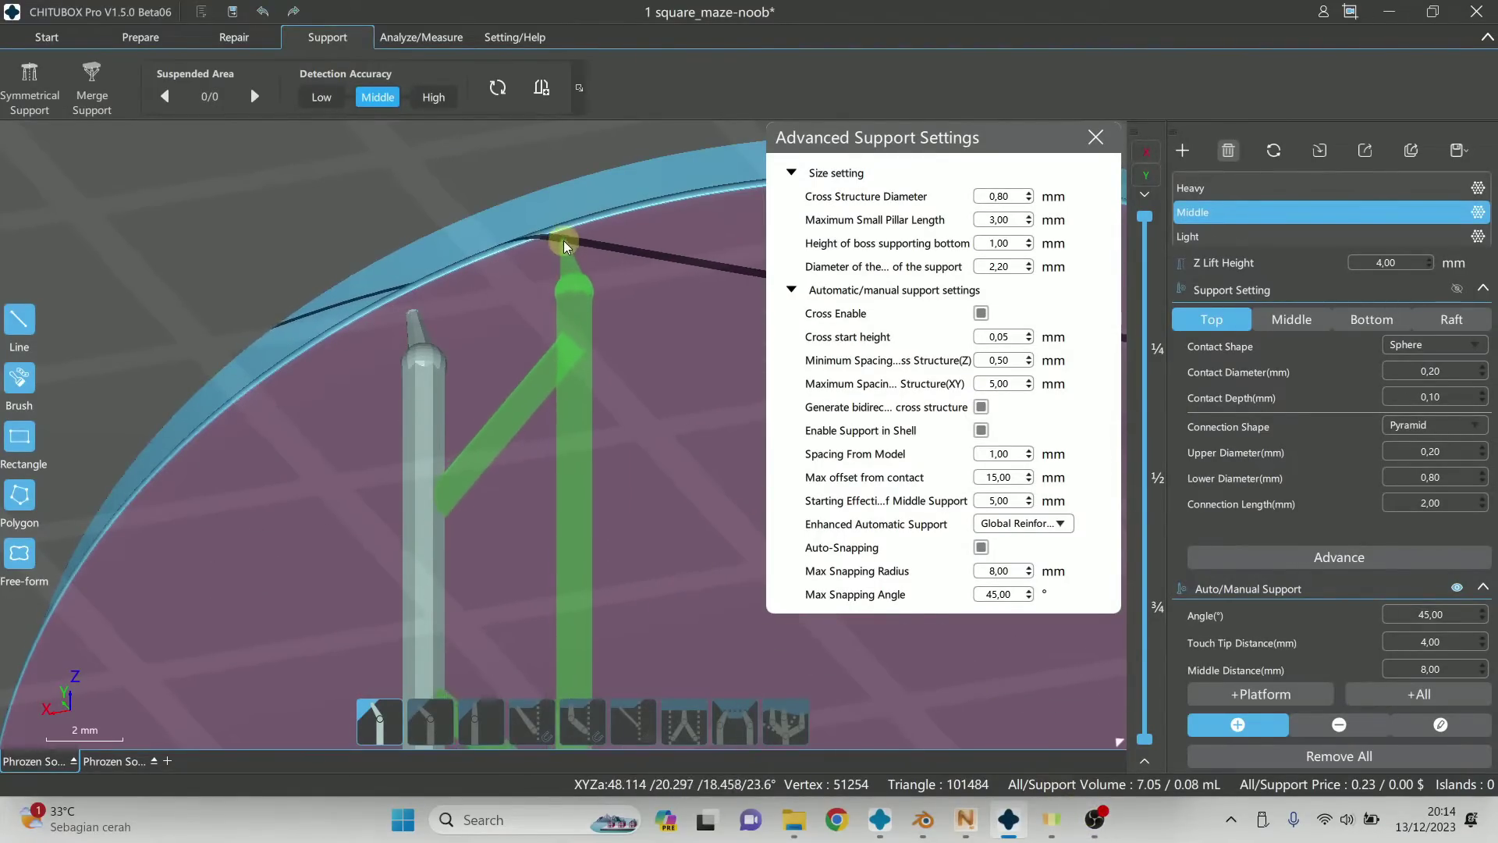
left_click(564, 237)
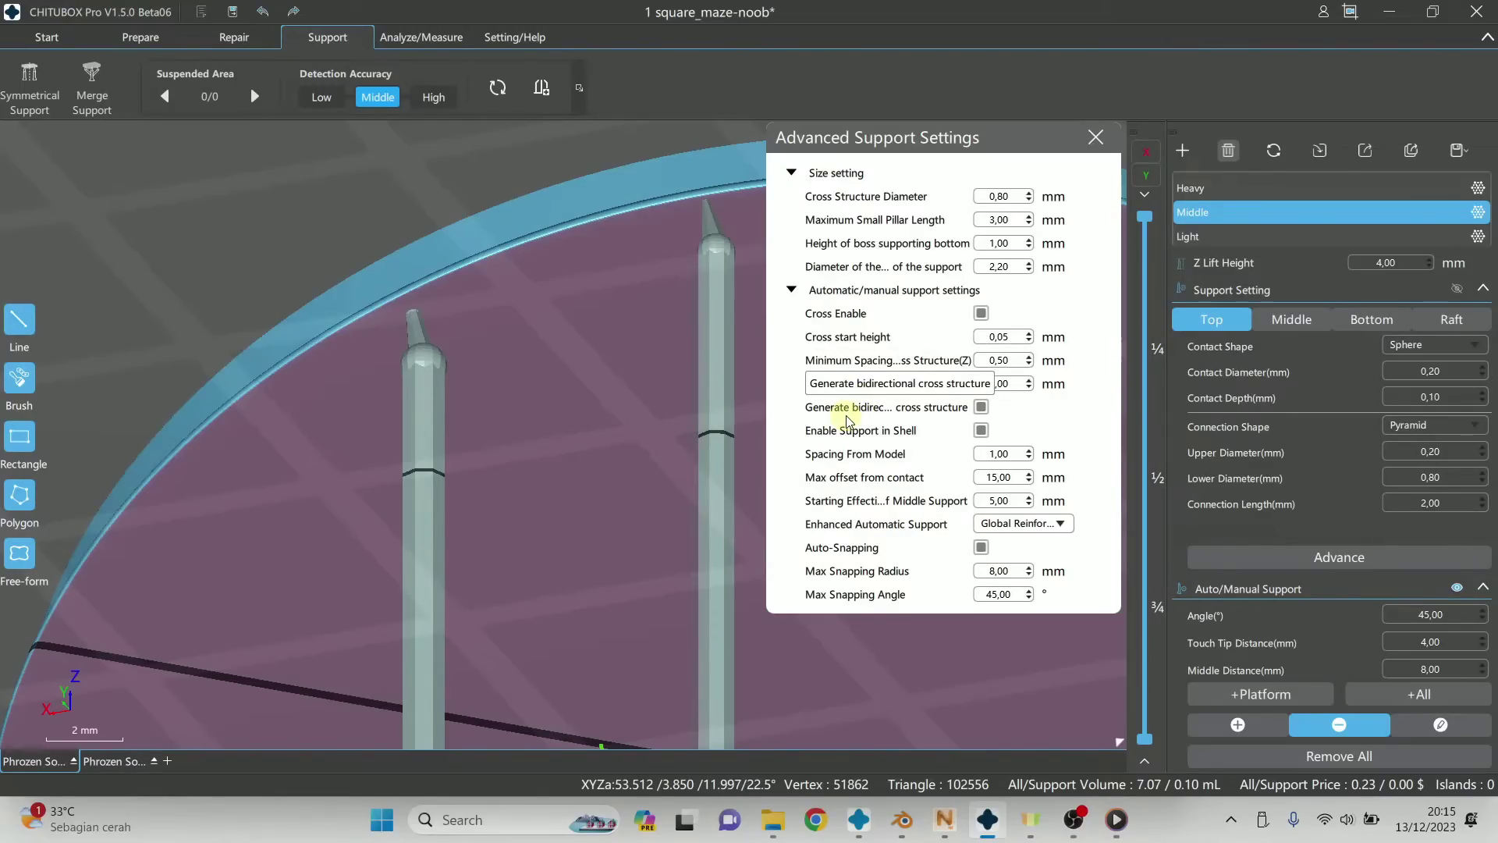
Step: With bidirectional cross structure enabled, place a support midway between the two tall pillars under the disc and delete it again
double_click(982, 408)
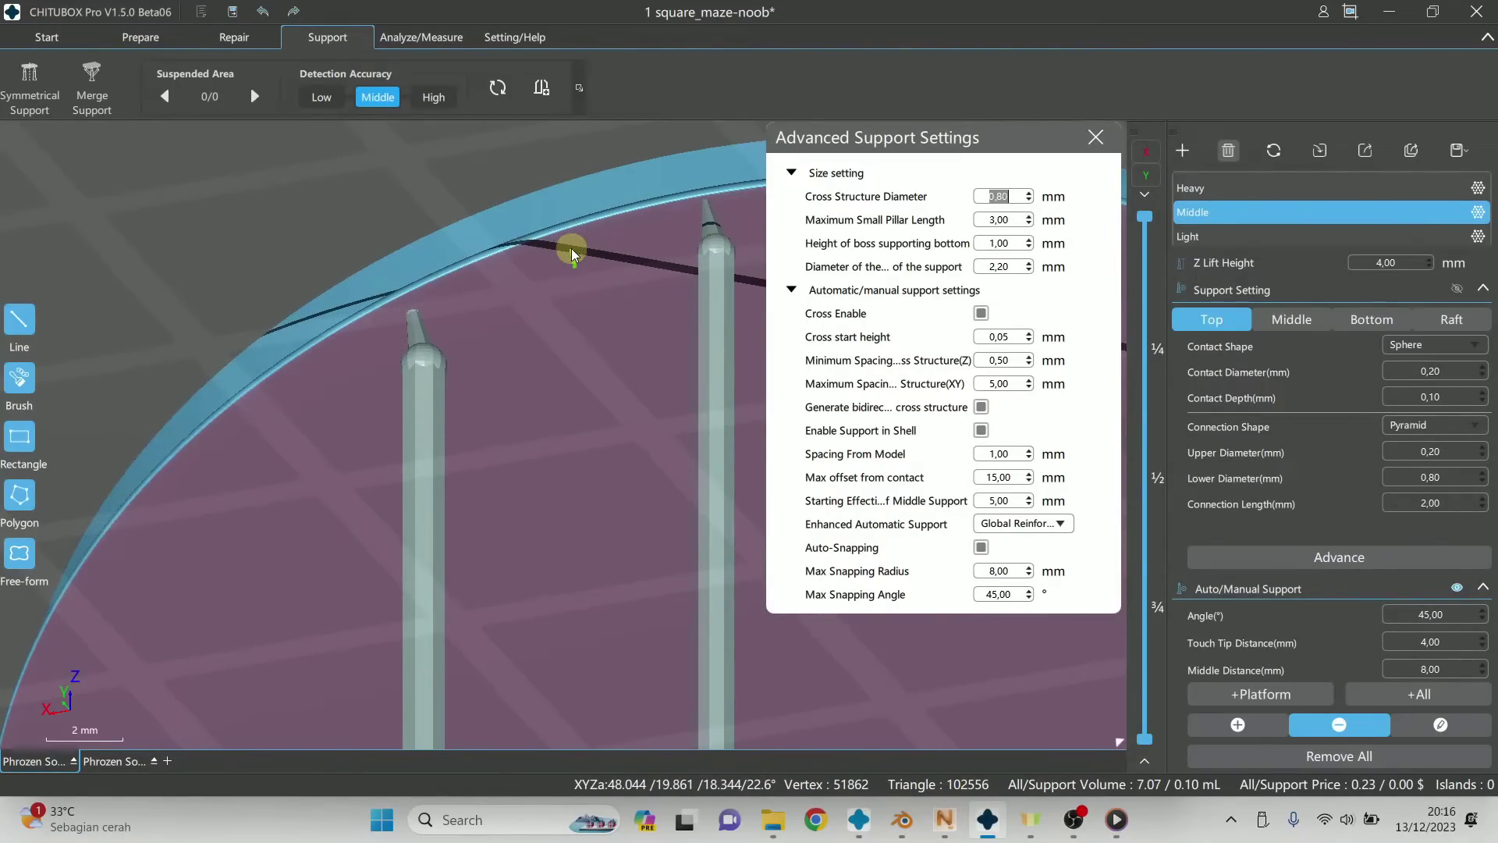
left_click(571, 248)
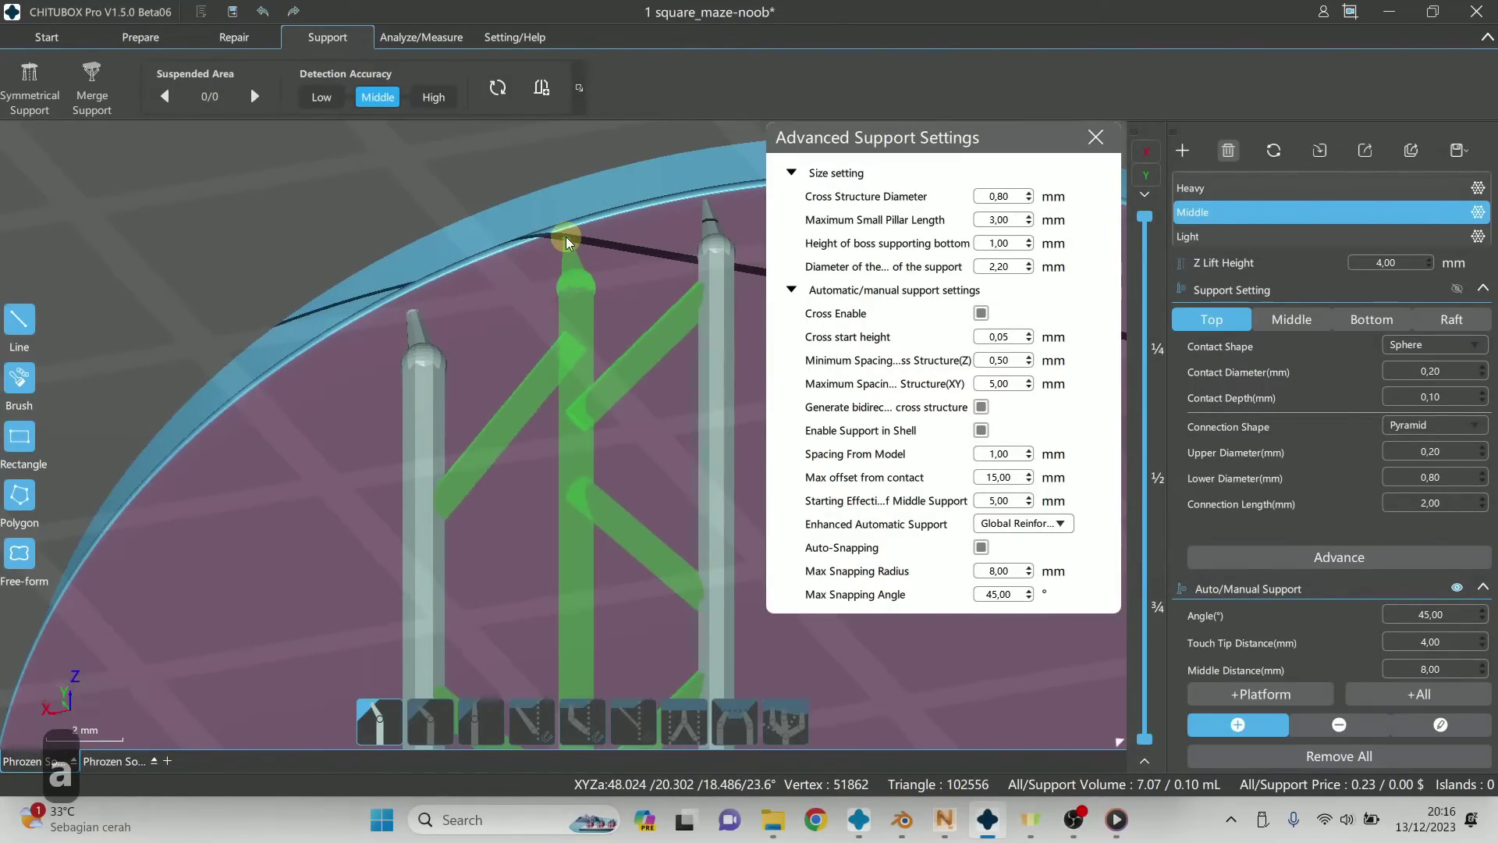
left_click(554, 236)
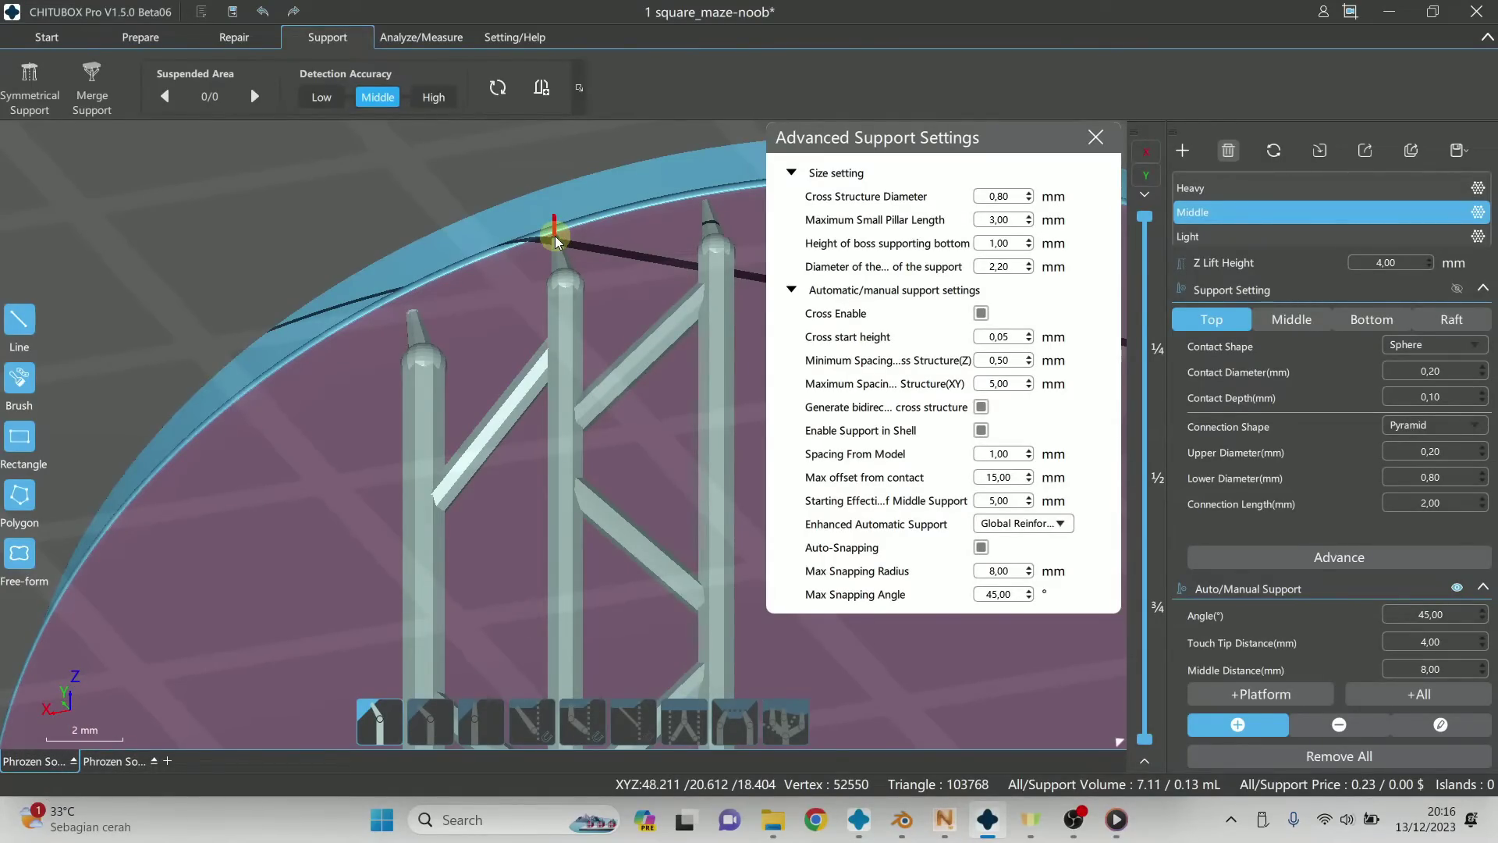
left_click(555, 235, "shift")
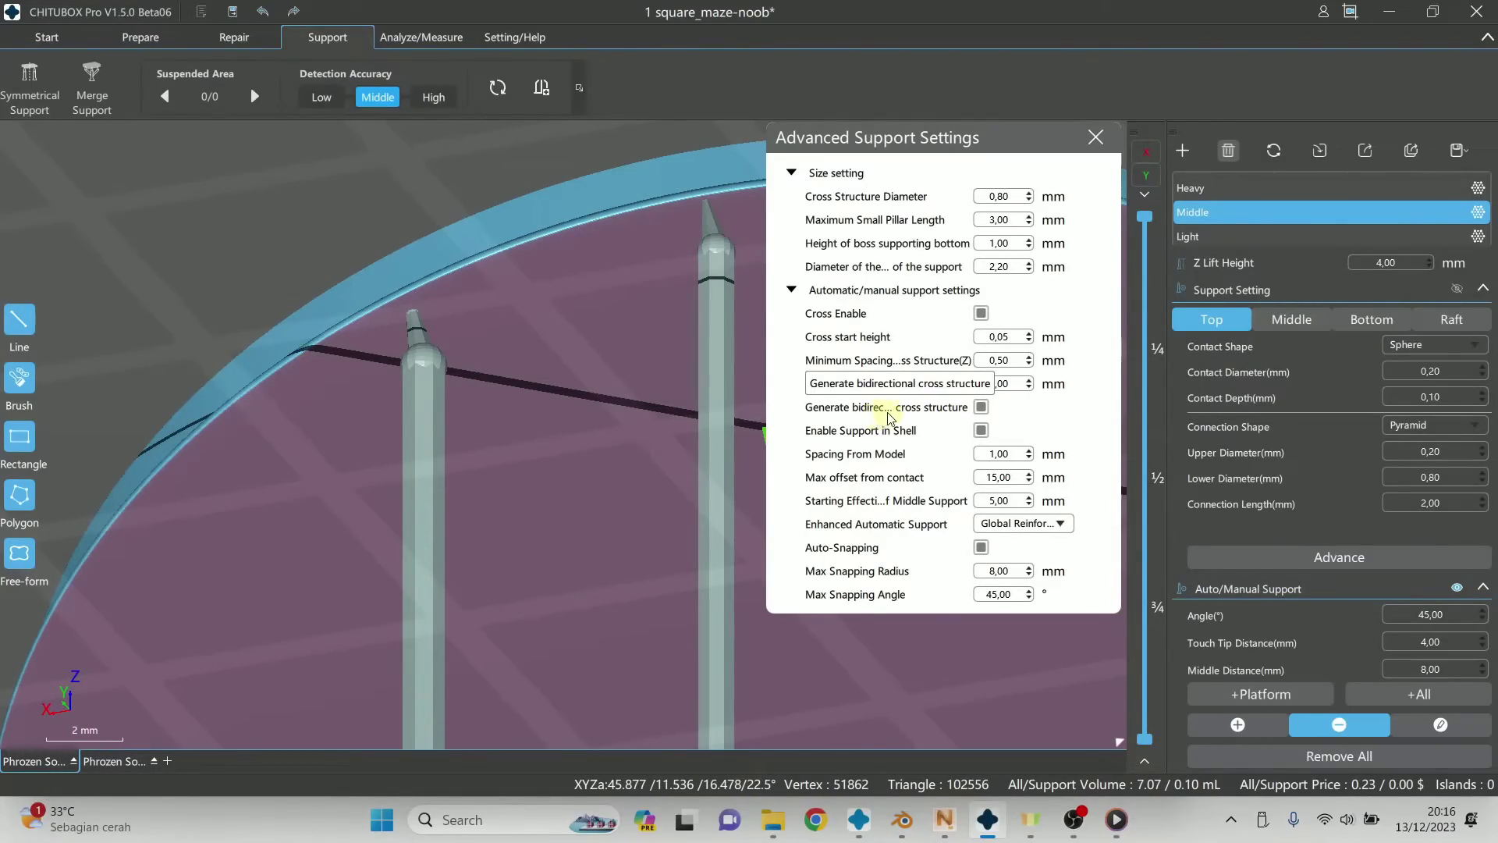
Step: Disable bidirectional cross structure generation and place two supports between the two tall pillars under the disc
left_click(980, 406)
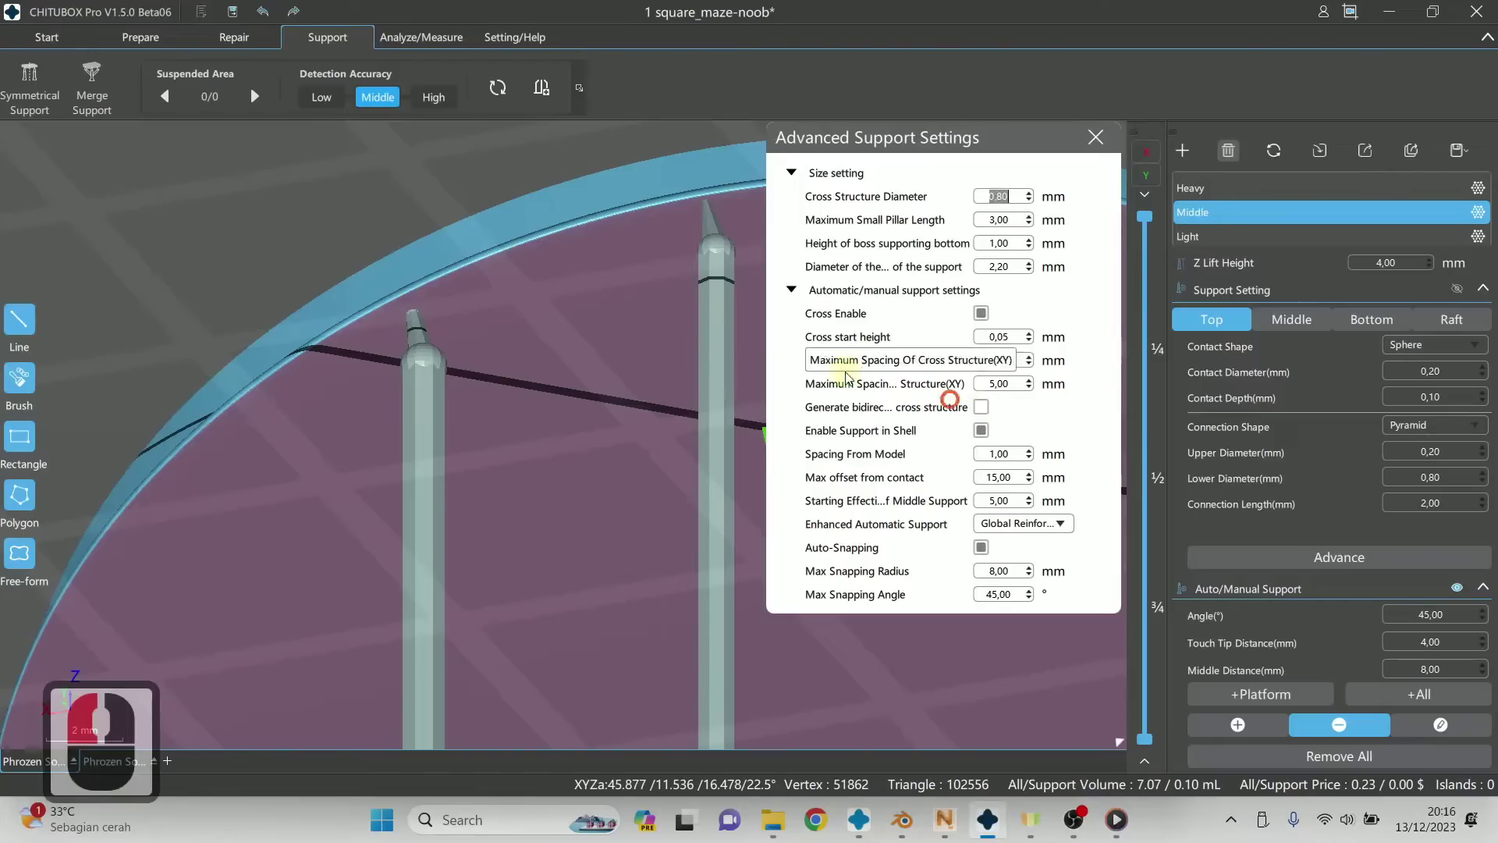
left_click(501, 264)
left_click_drag(500, 263, 663, 220)
key("a")
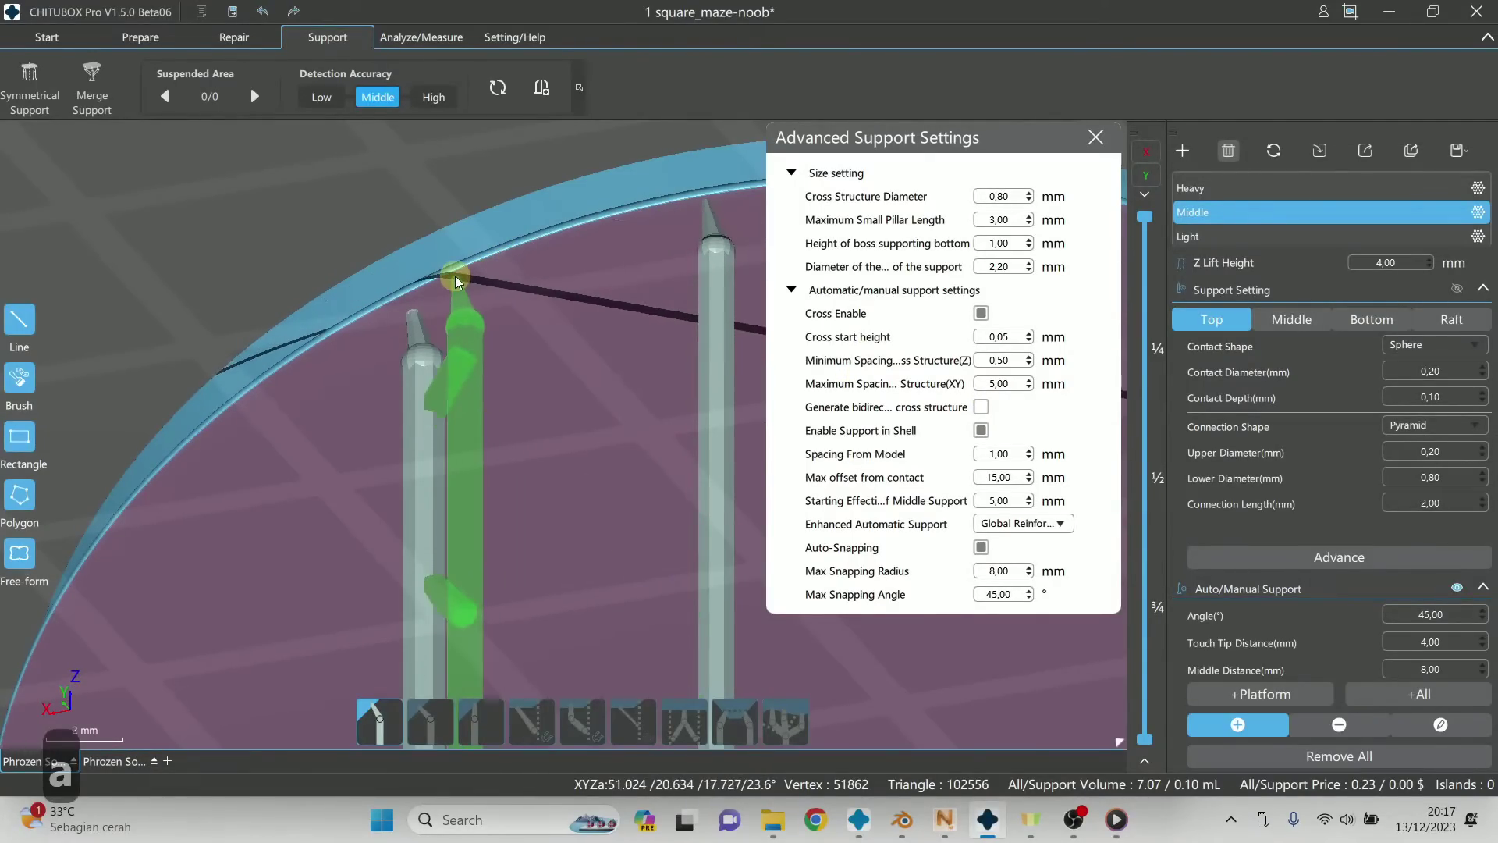
left_click(503, 256)
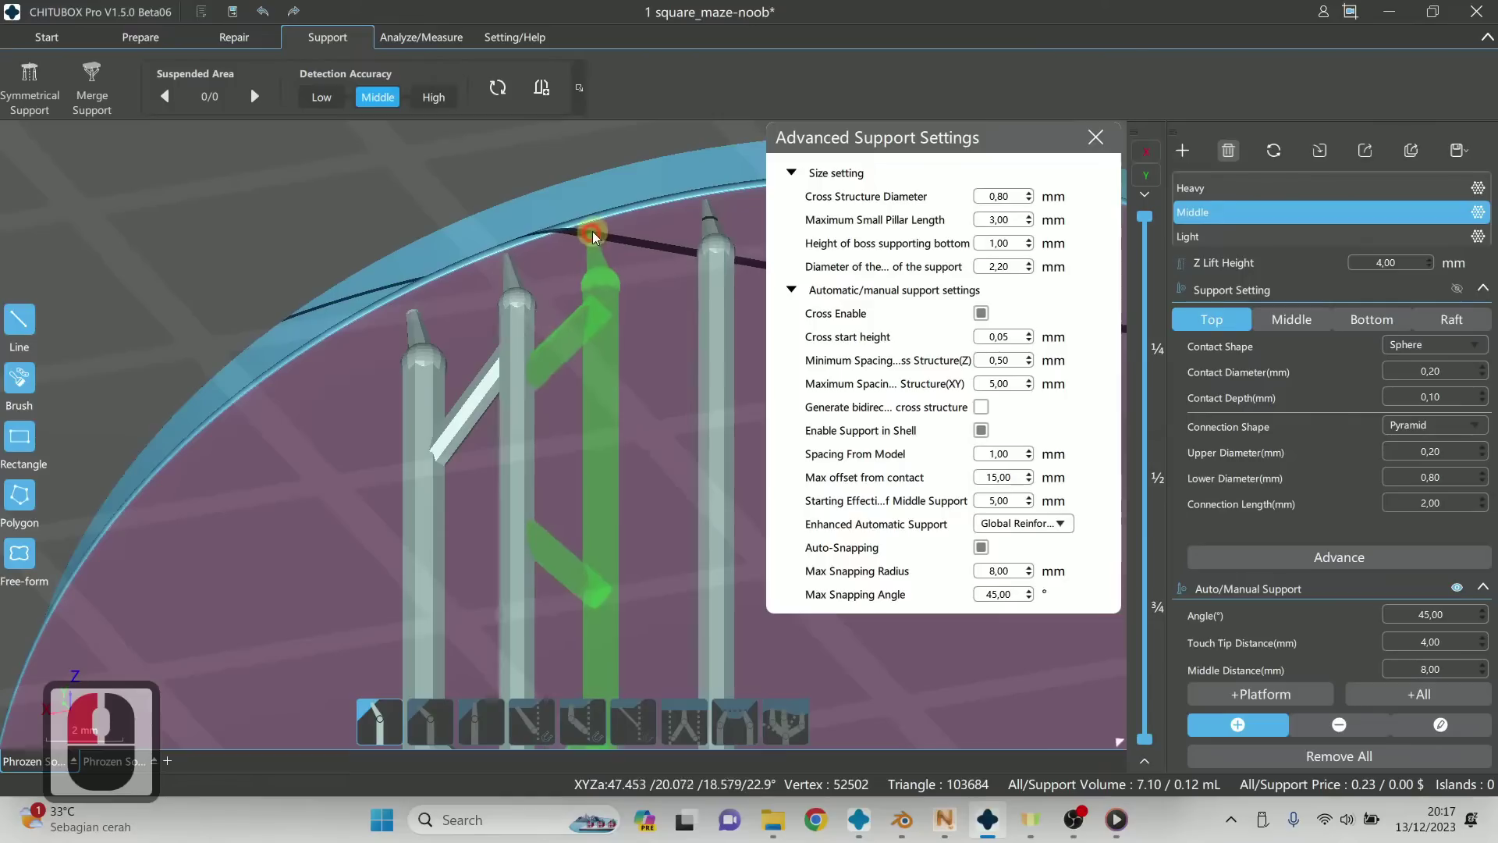
left_click(601, 234)
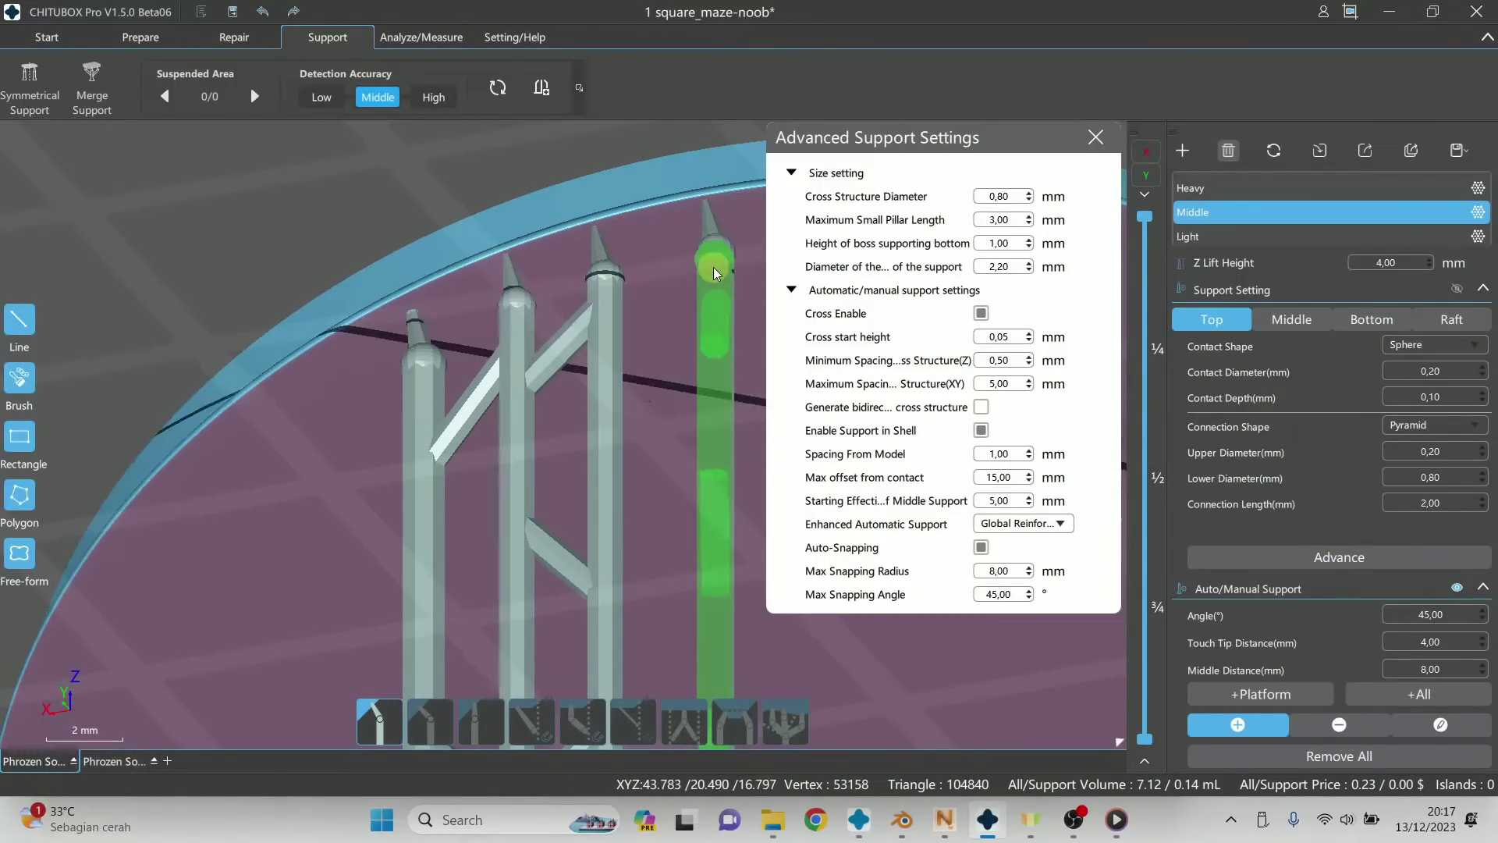
Step: Delete the two supports added between the tall pillars
key("d")
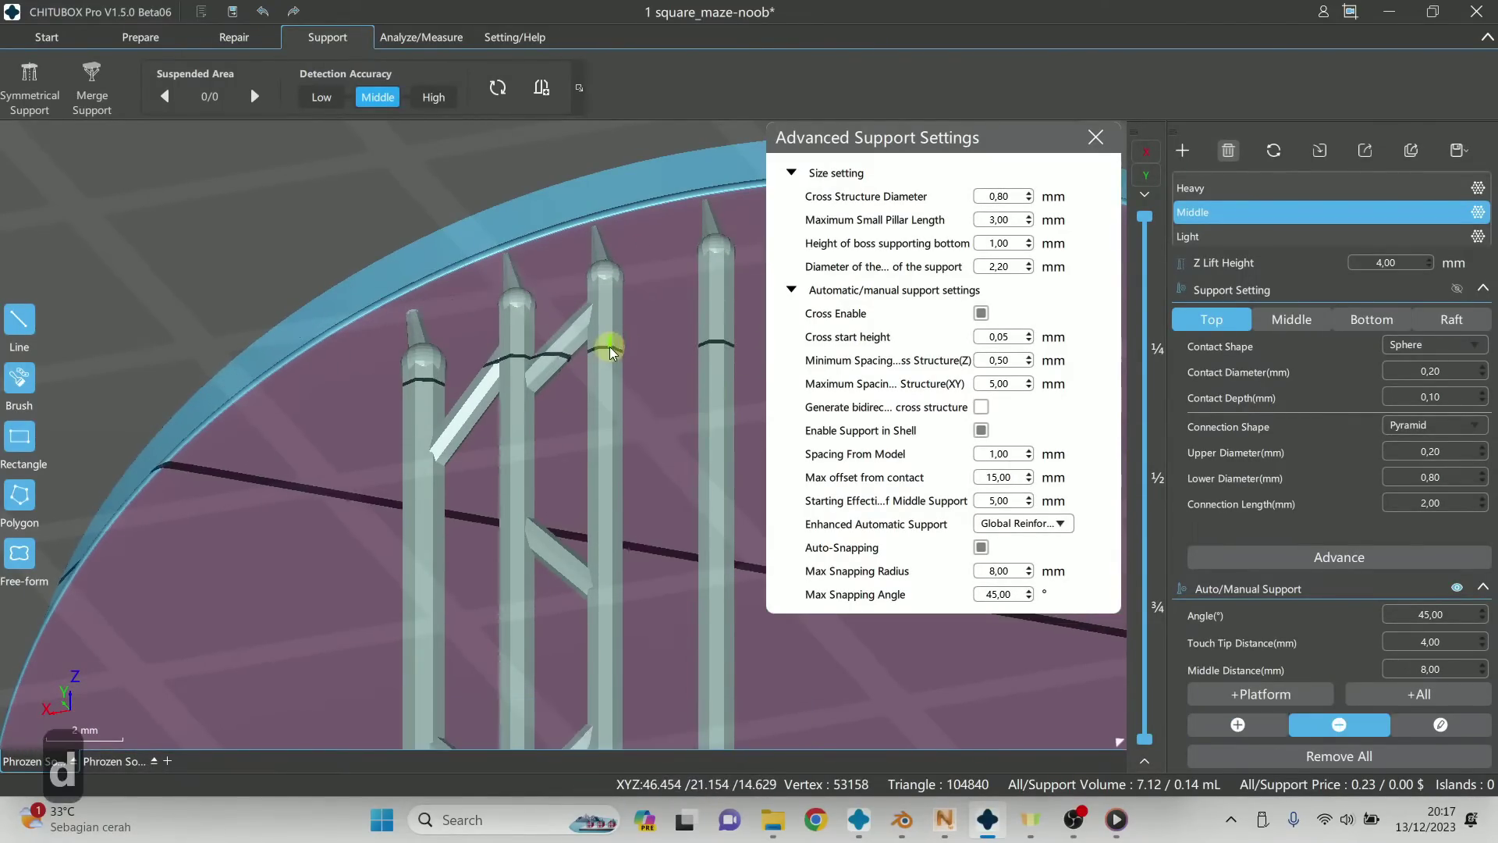
left_click(601, 344)
left_click(516, 390)
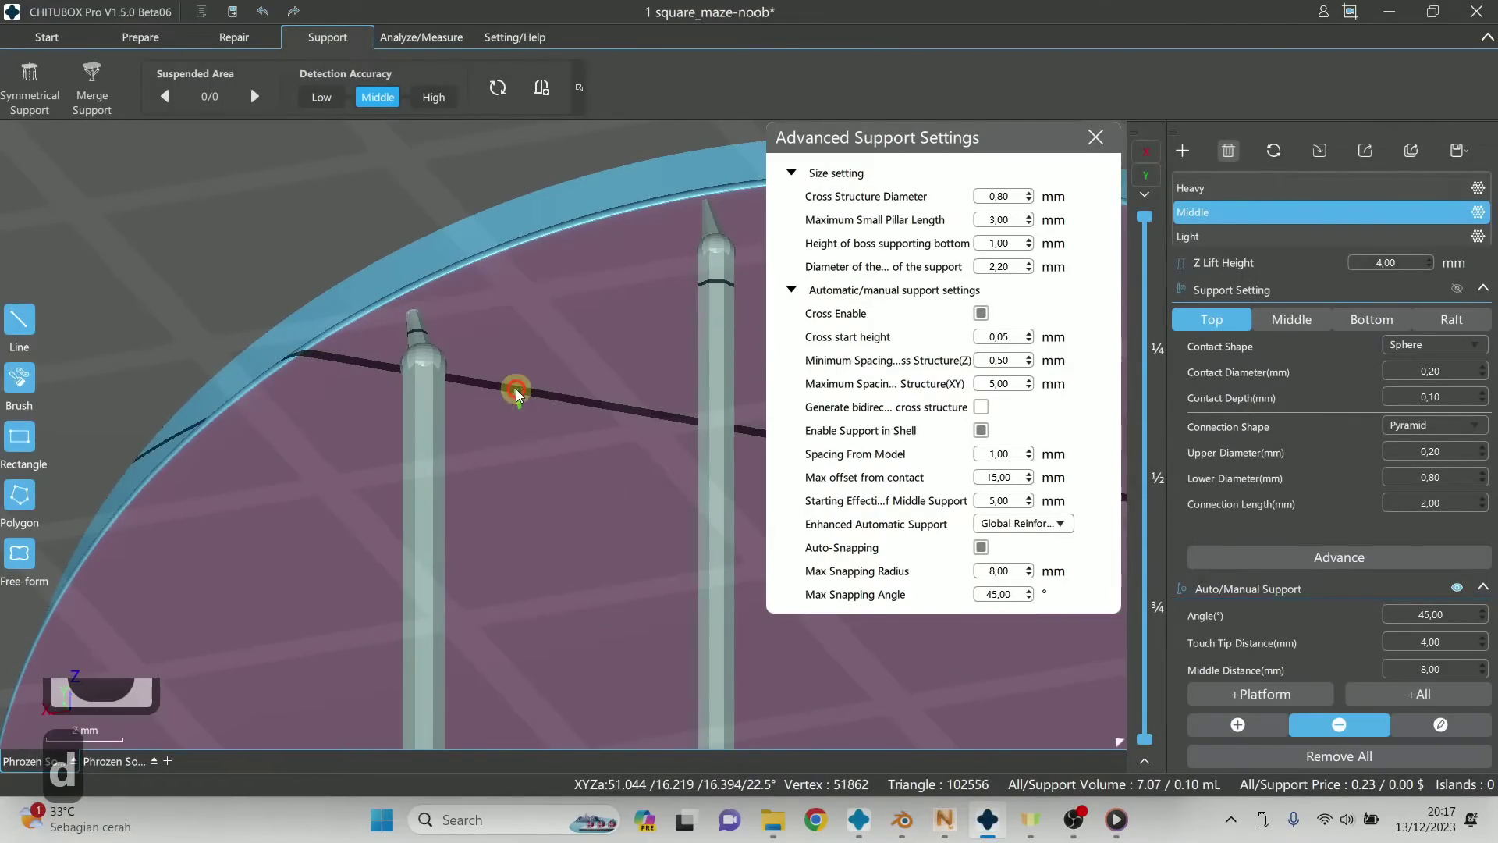
Step: Enable bidirectional cross structure generation and place one cross-braced support midway between the two tall pillars
left_click(980, 407)
key("a")
scroll(549, 269, "up", 3)
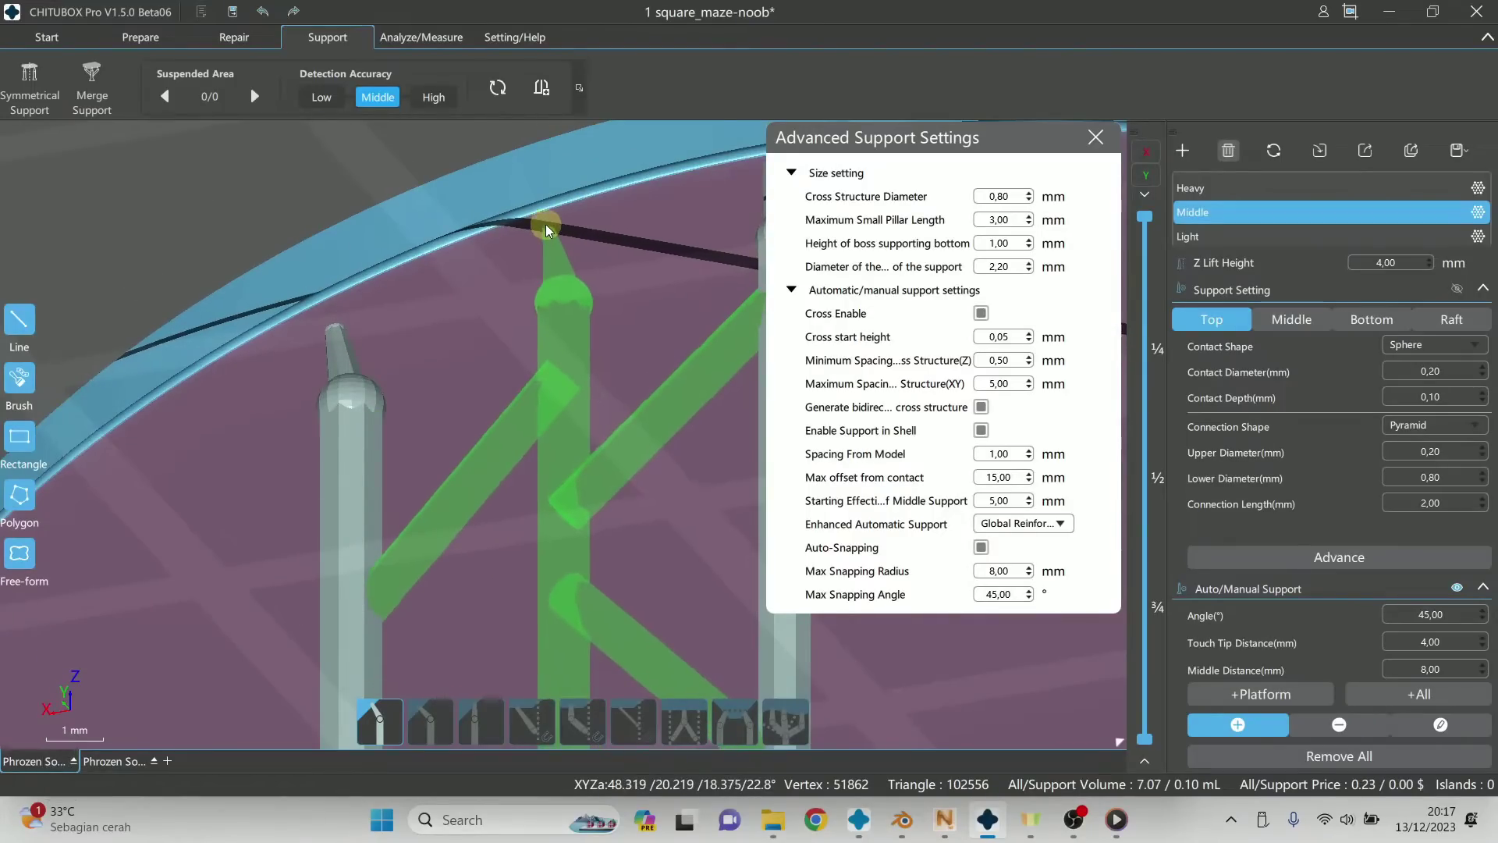
left_click(545, 223)
scroll(543, 223, "down", 5)
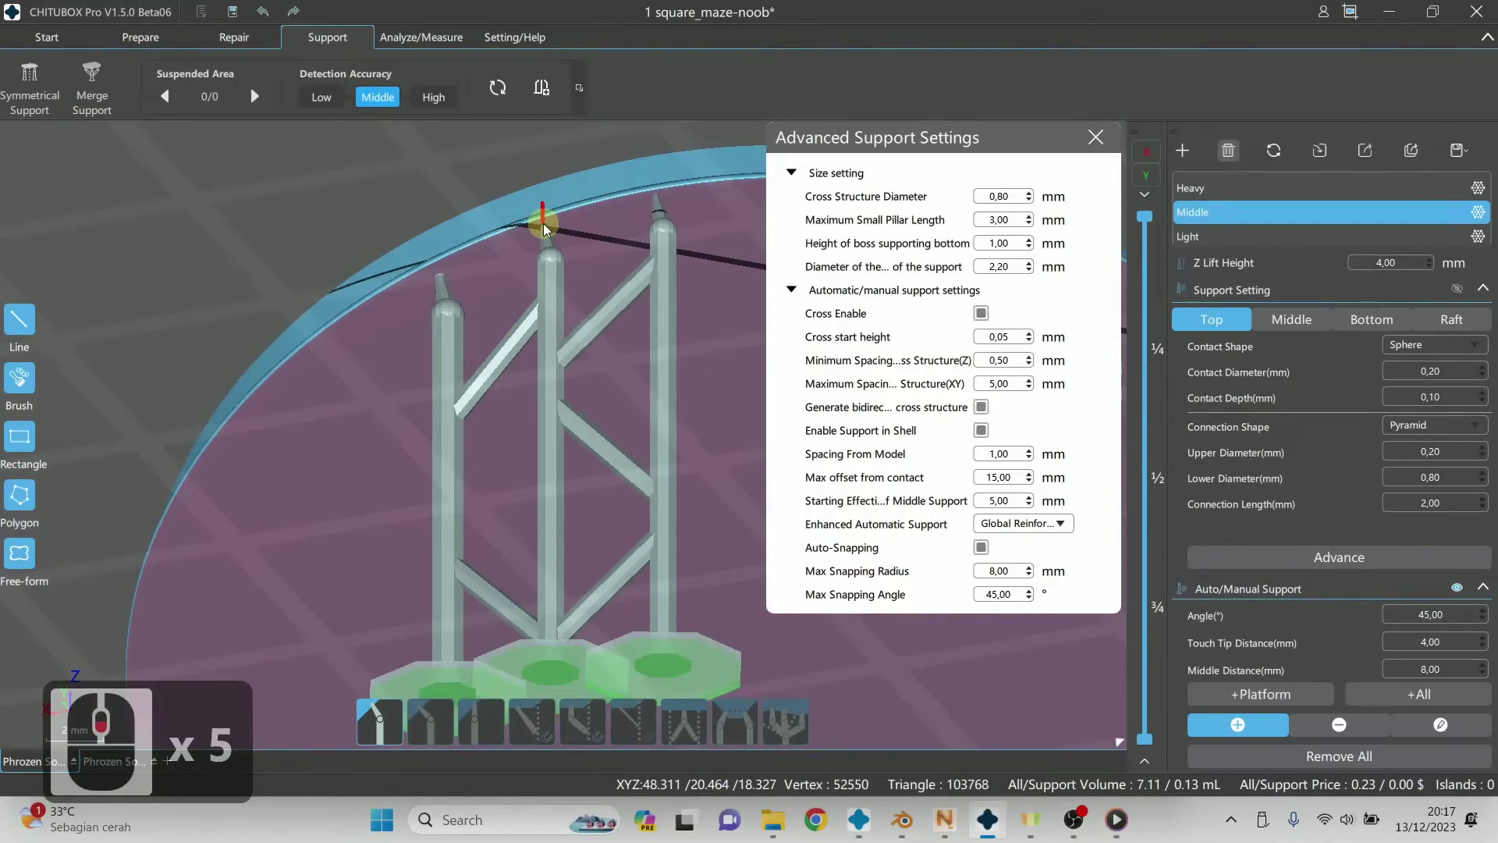
left_click(1112, 118)
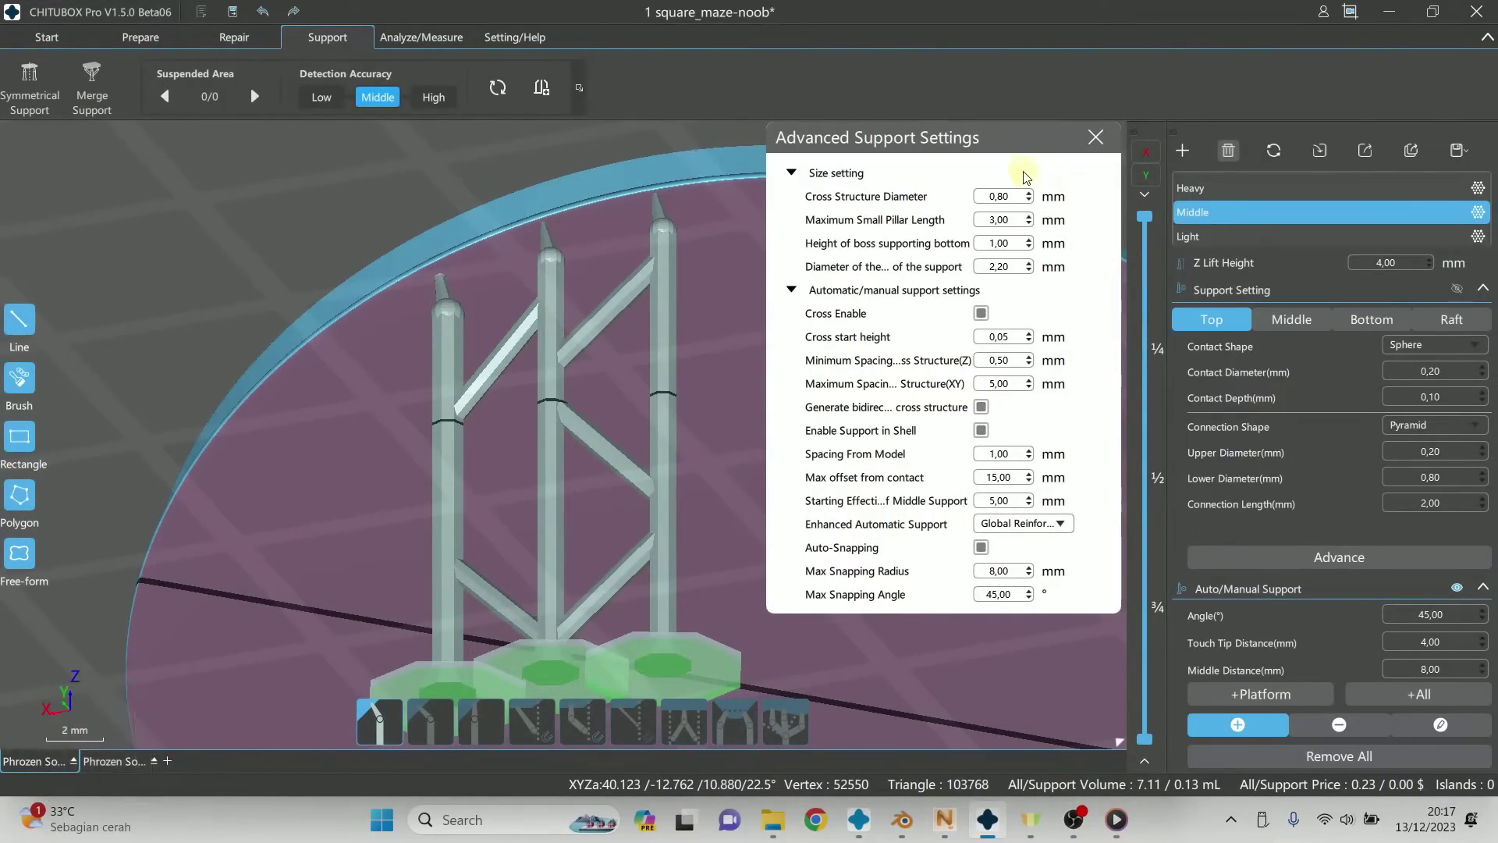
Step: Check the advanced support settings of the Heavy, Light and super heavy presets
left_click(1457, 151)
left_click(1462, 185)
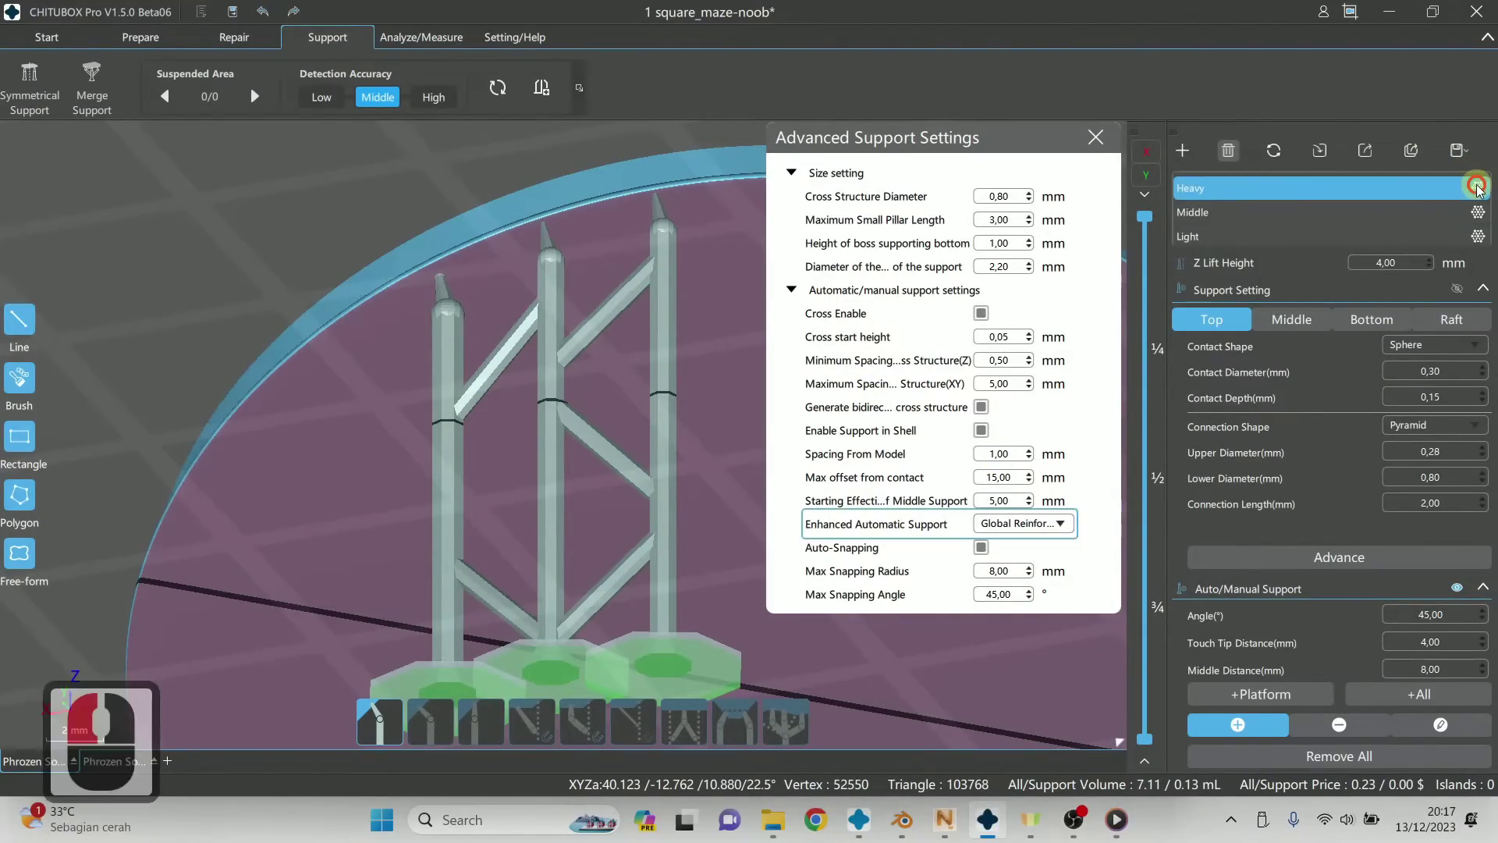
left_click(1477, 237)
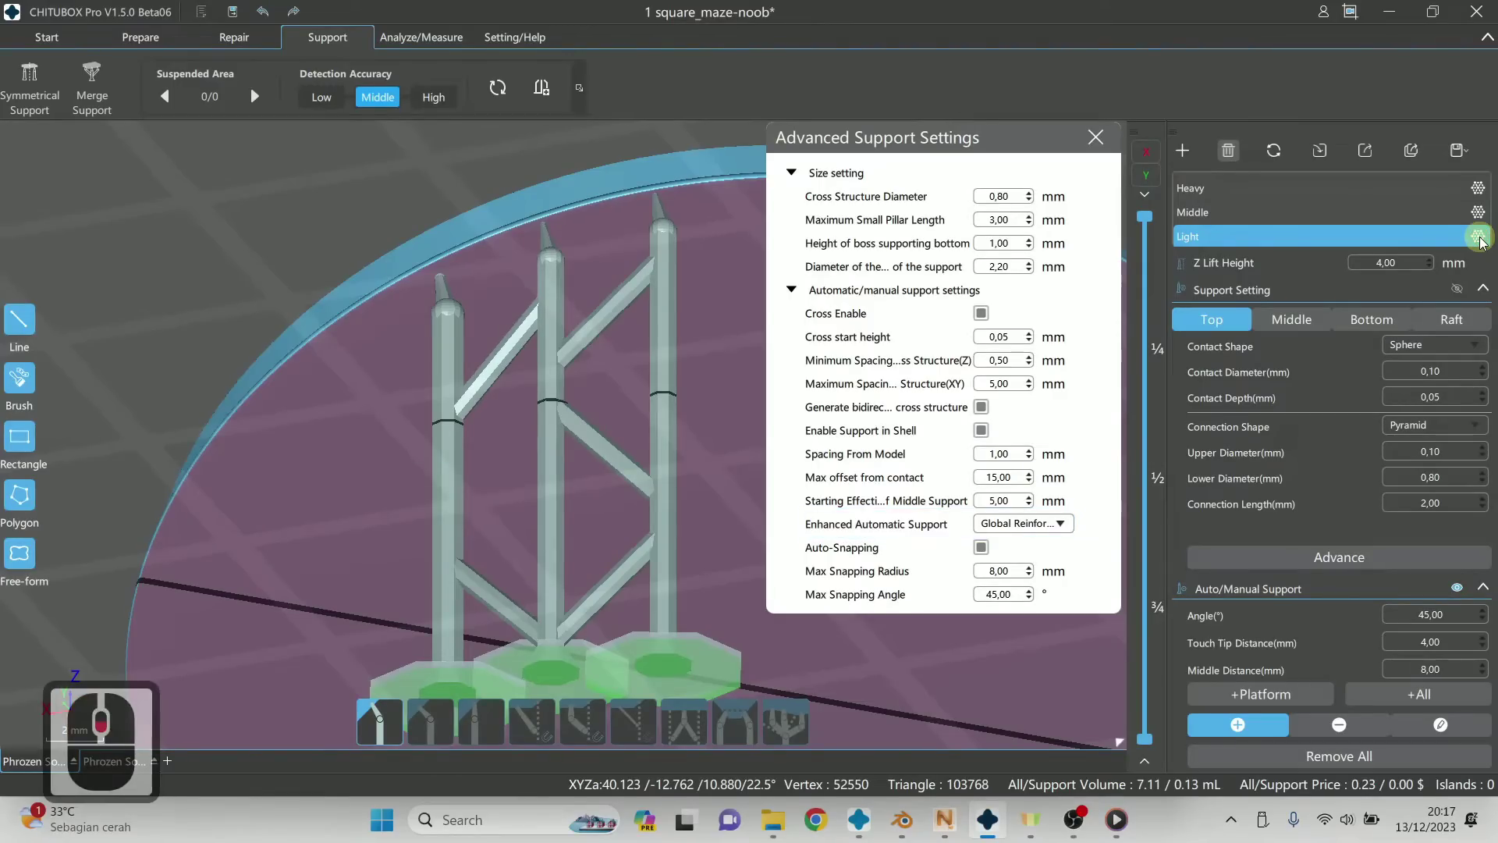
scroll(1480, 234, "up", 2)
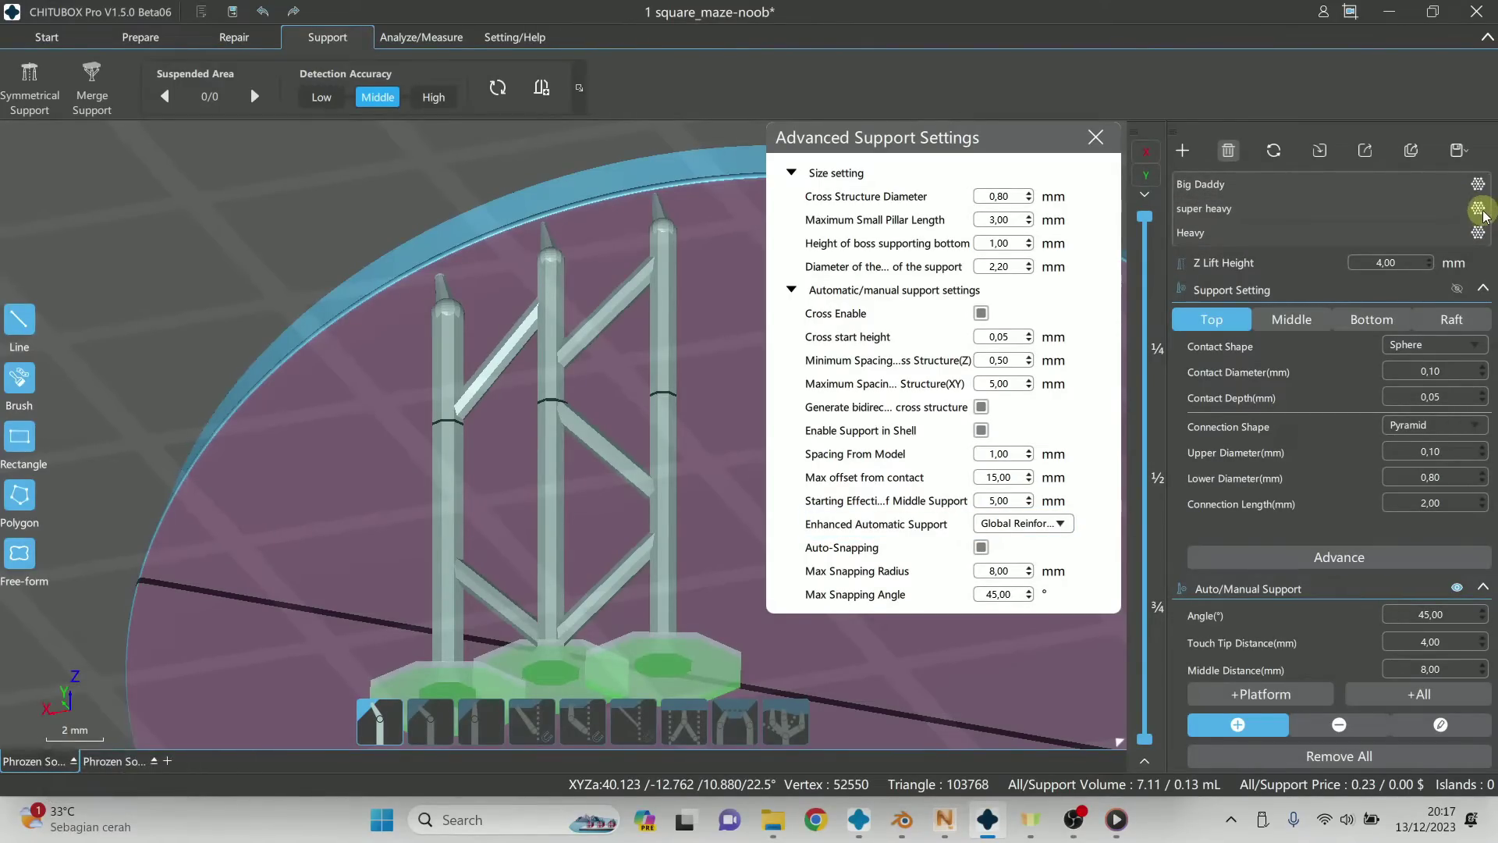
left_click(1479, 210)
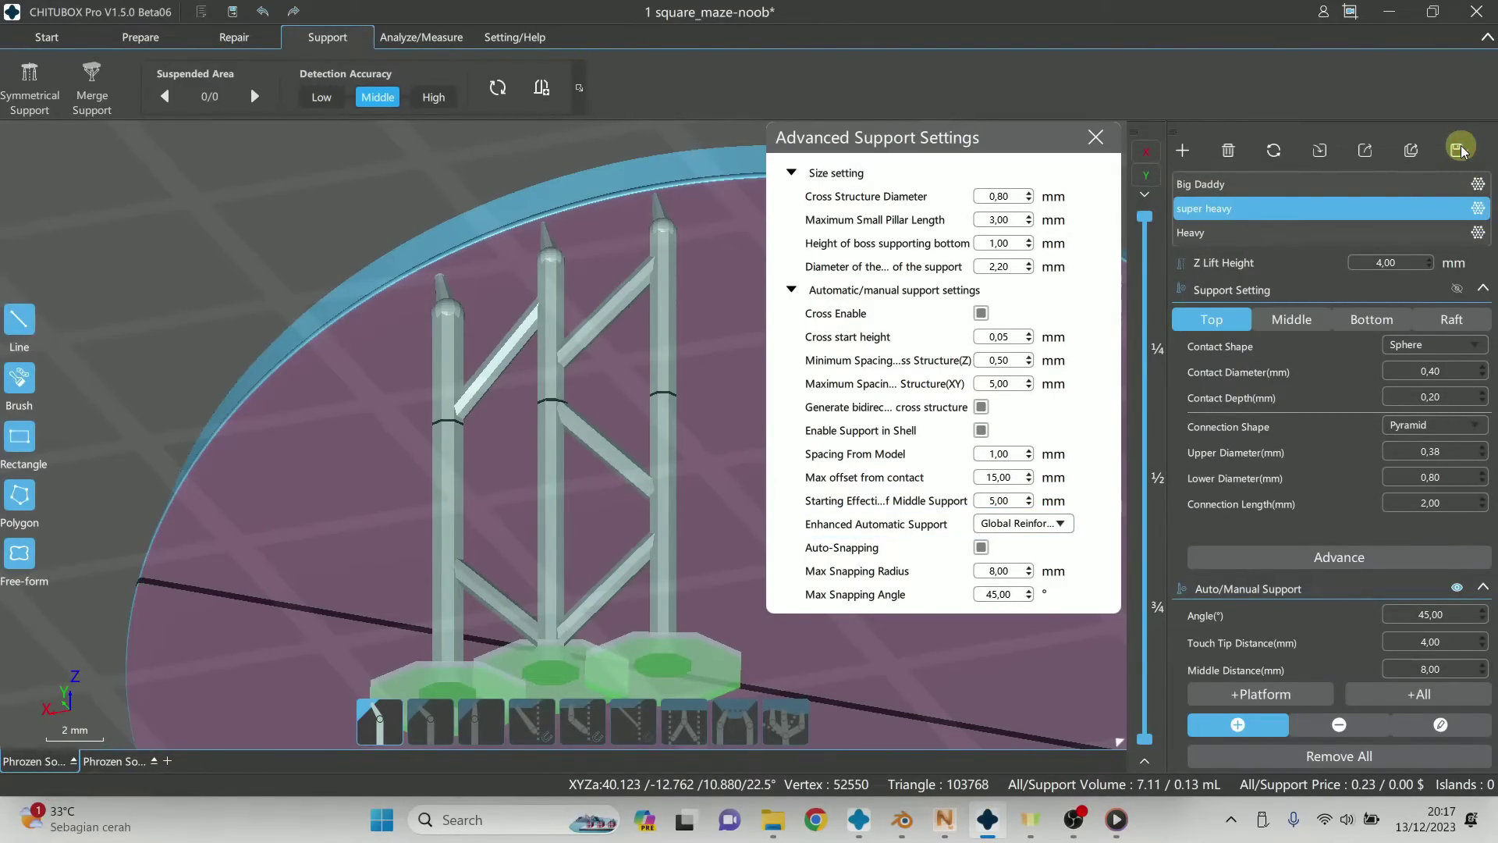
Step: Compare the top support values of the available presets, from Big Daddy down the list, and finish on Big Daddy
left_click(1227, 186)
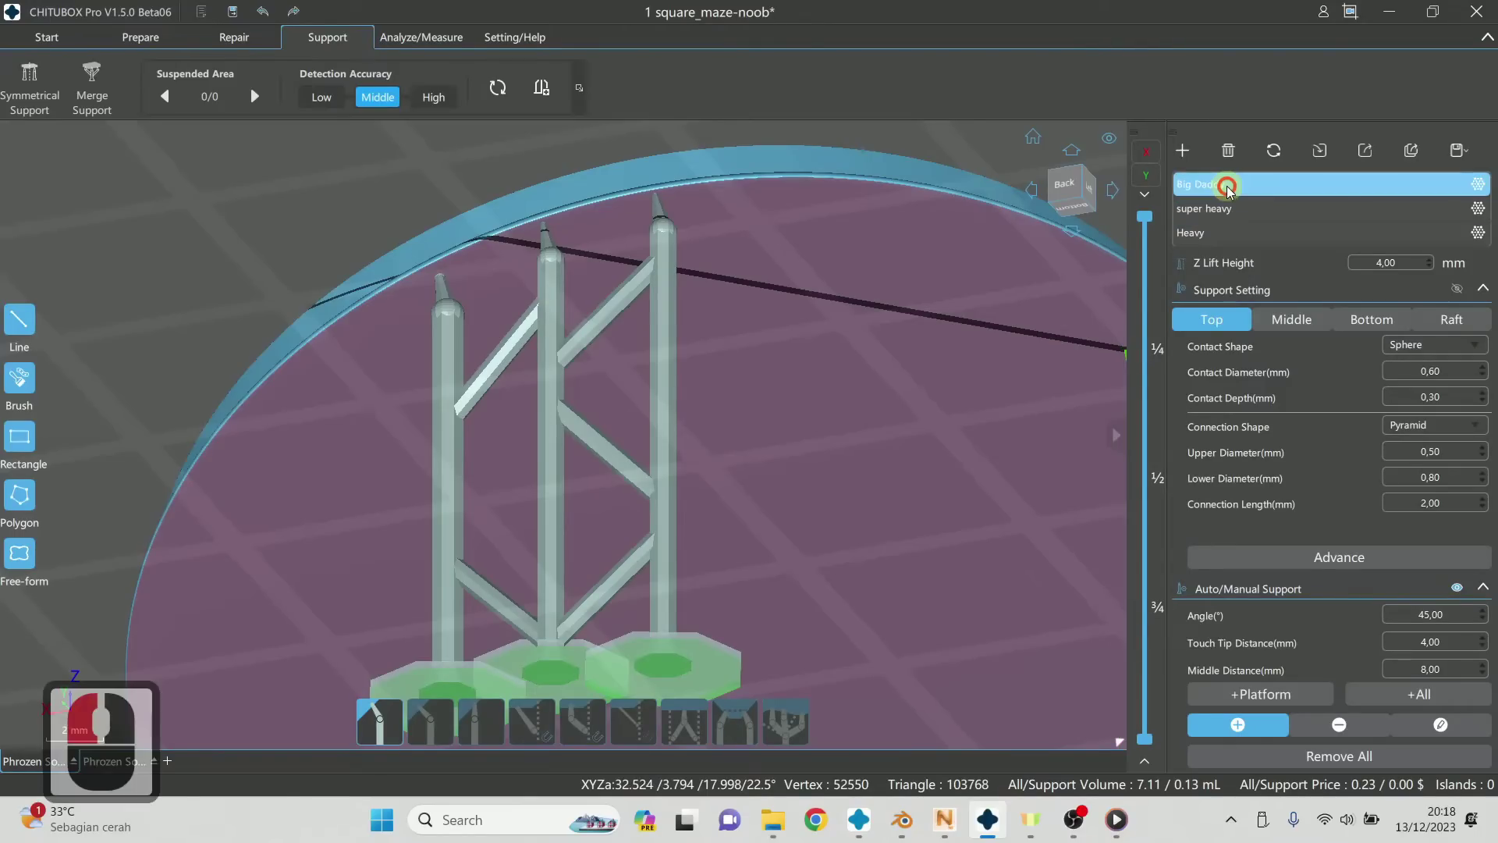
left_click(1238, 208)
left_click(1240, 232)
scroll(1244, 238, "down", 2)
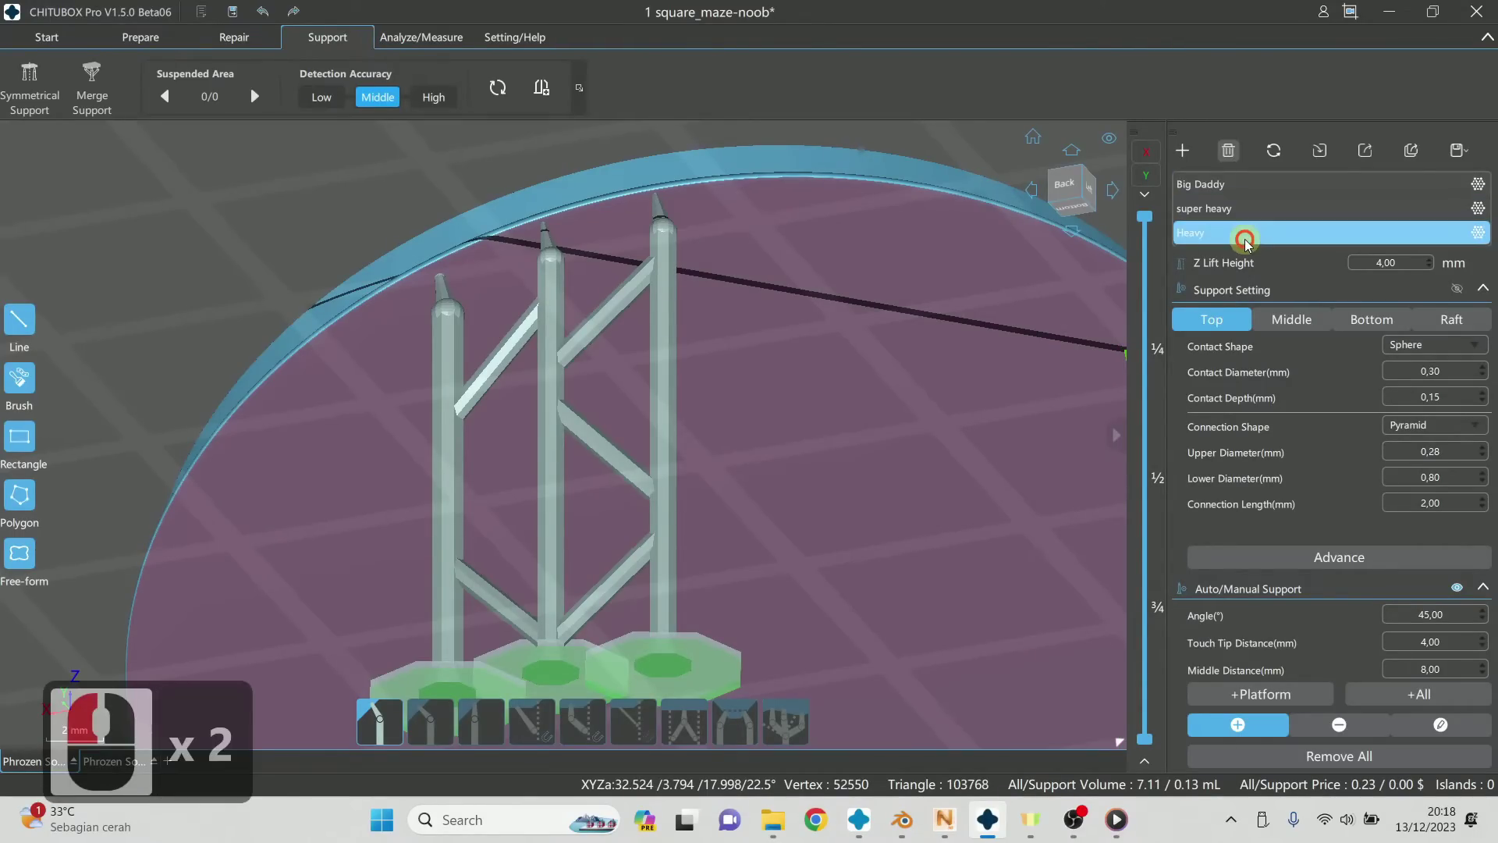
scroll(1244, 234, "up", 3)
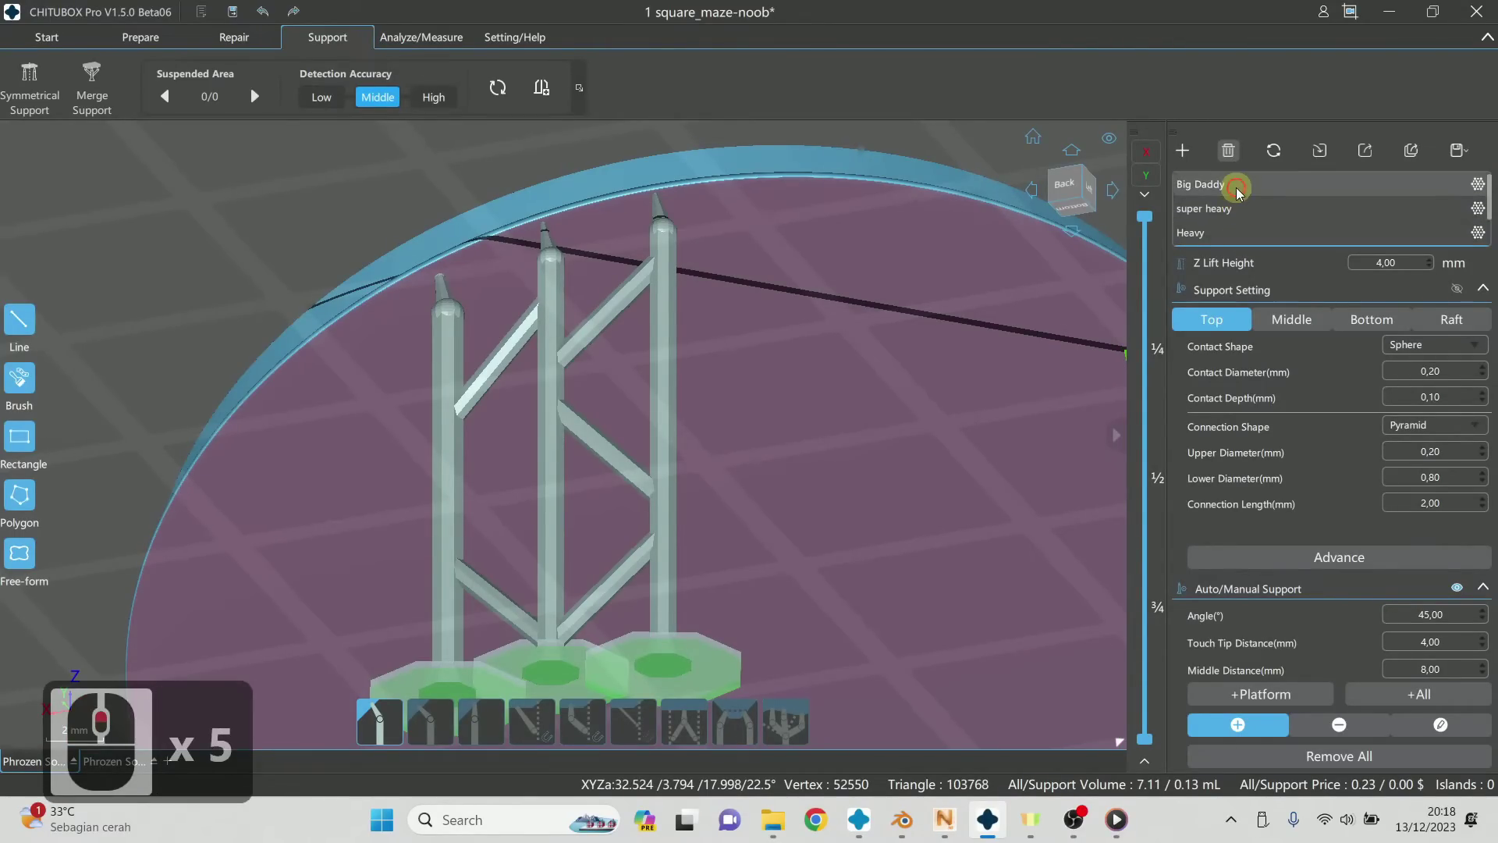
left_click(1232, 185)
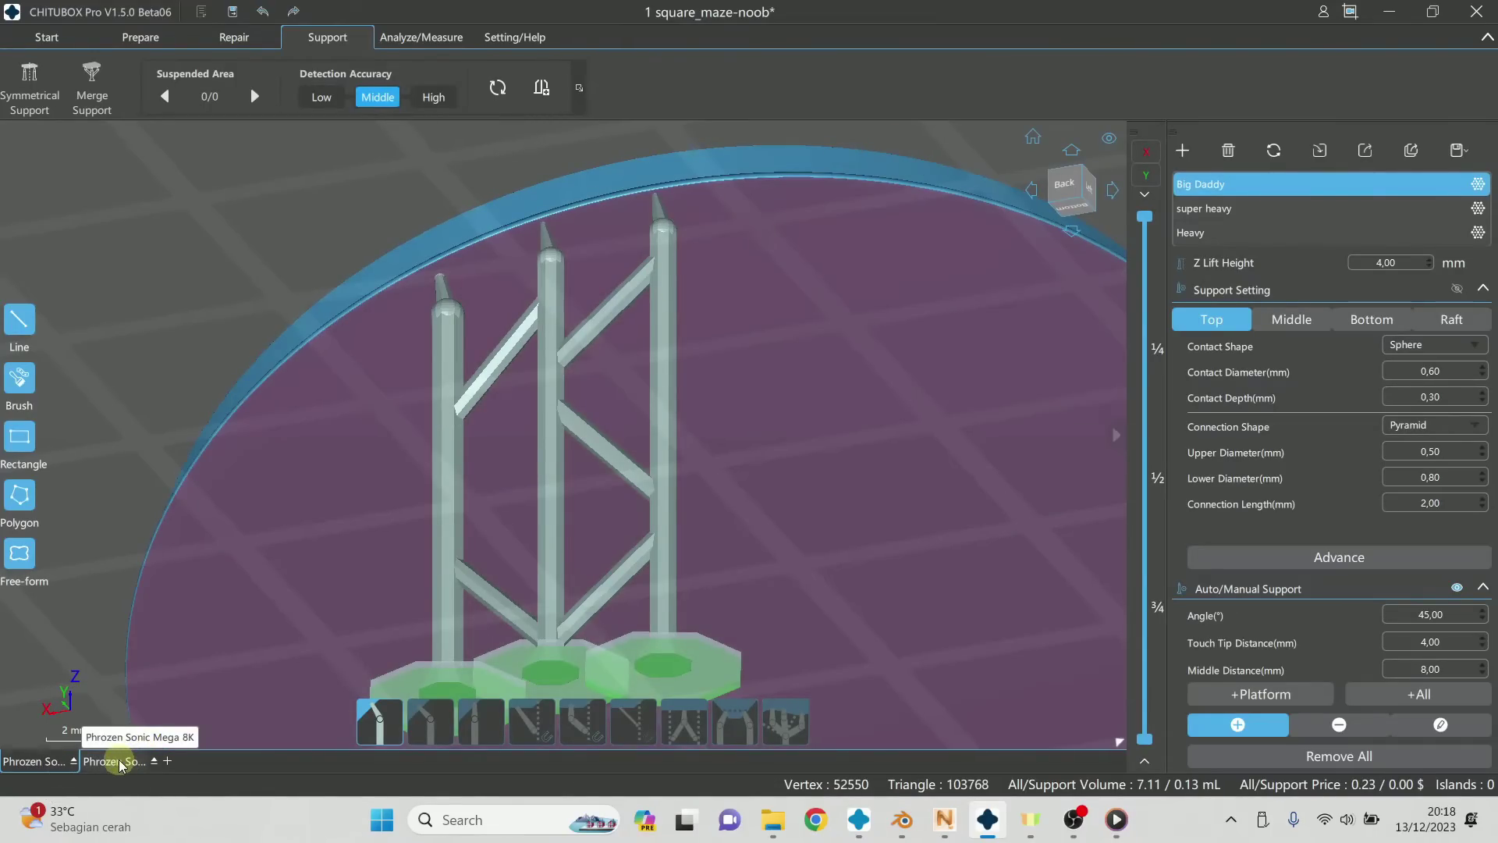
Step: Switch to the Phrozen Sonic Mega 8K profile and compare its Heavy, Middle and Light support presets, finishing on Heavy
left_click(120, 762)
scroll(700, 399, "down", 11)
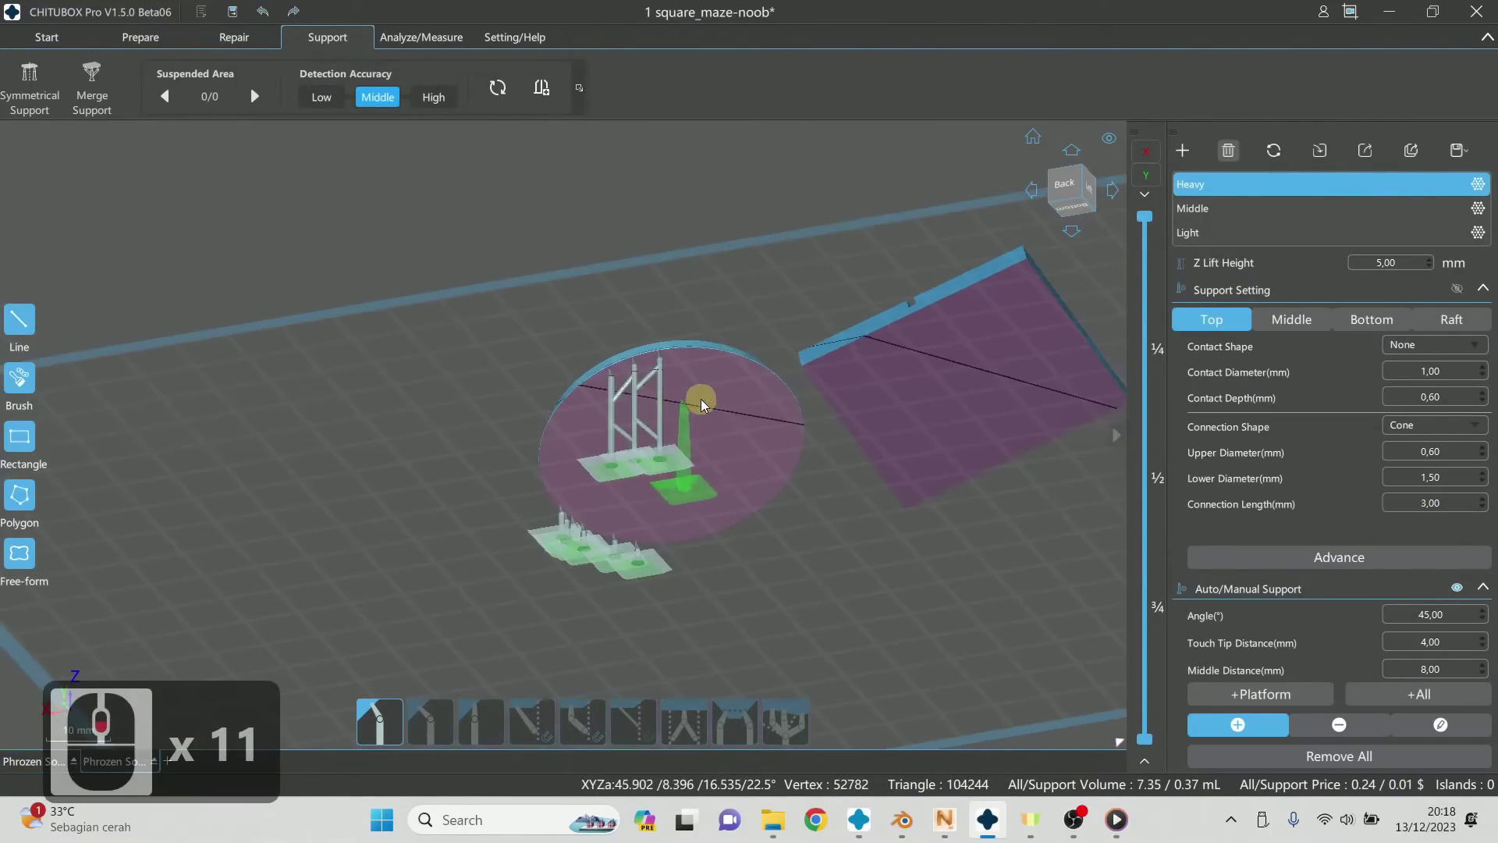
scroll(701, 400, "up", 4)
left_click(1264, 208)
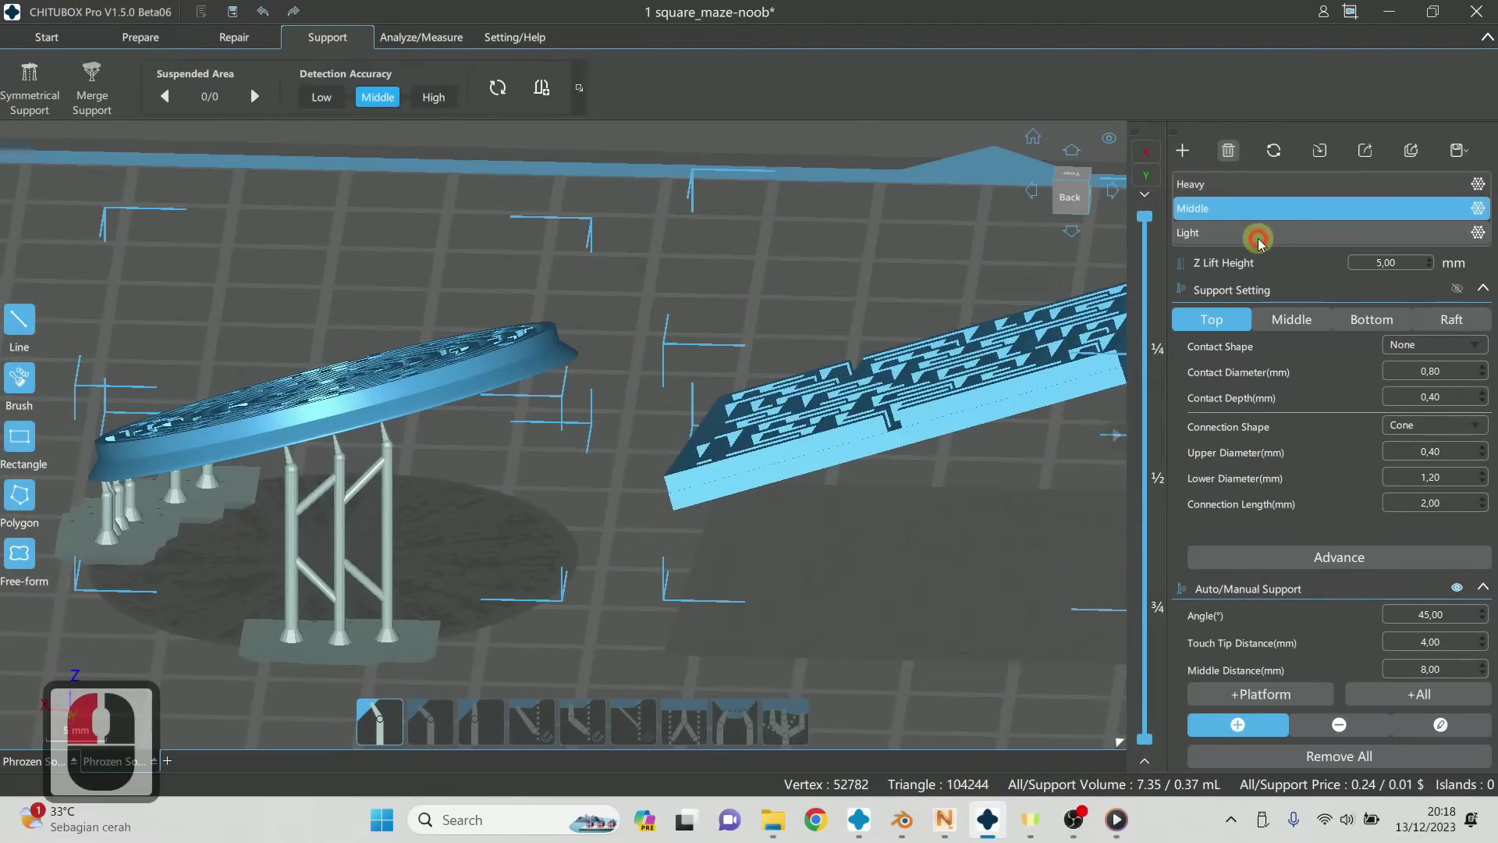
left_click(1258, 234)
left_click(1260, 208)
left_click(1260, 185)
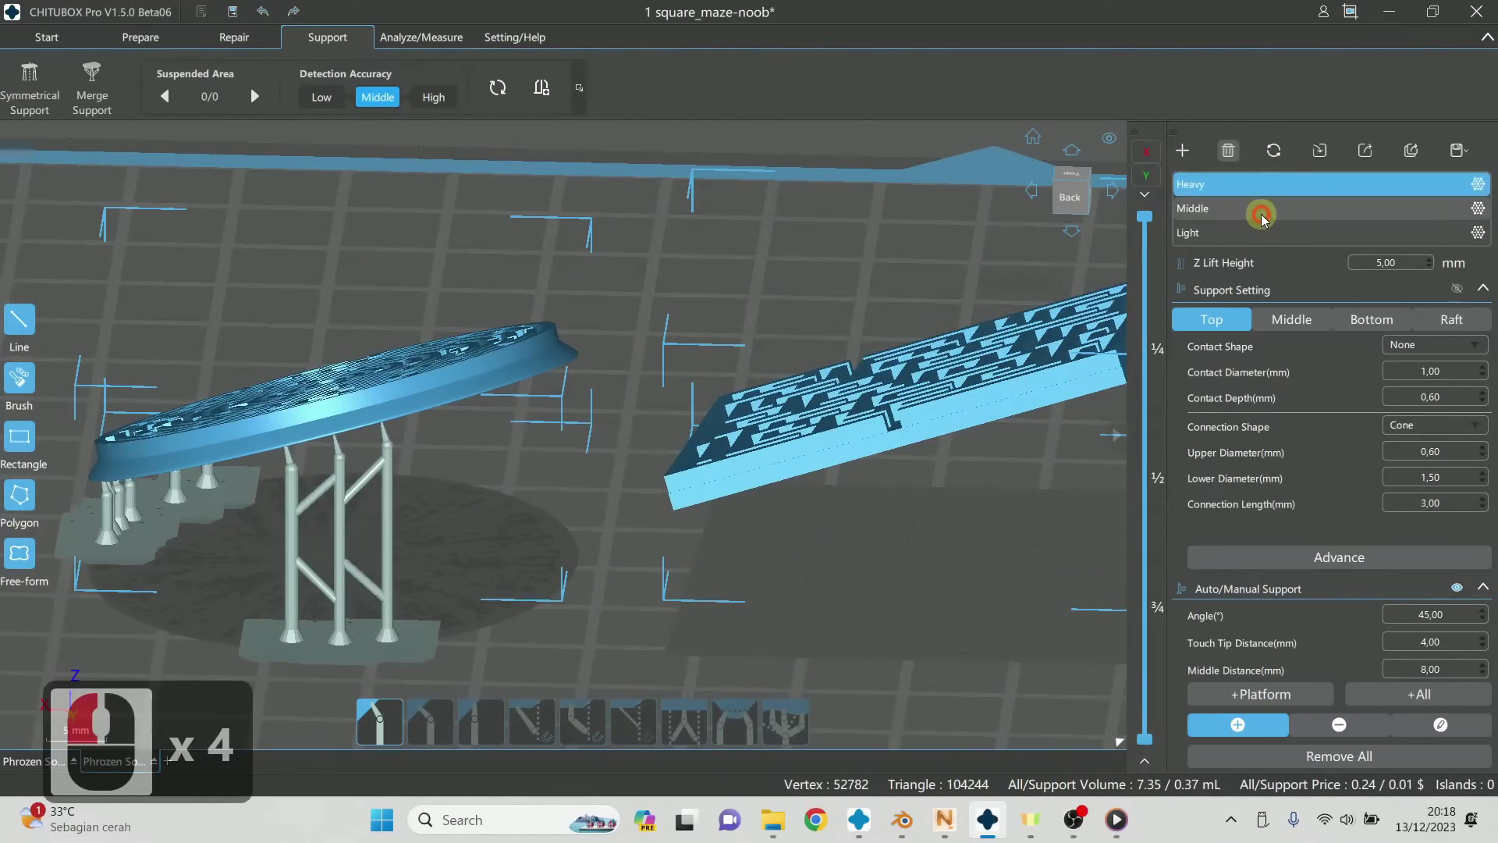
left_click(1262, 211)
left_click(1260, 234)
left_click(1258, 185)
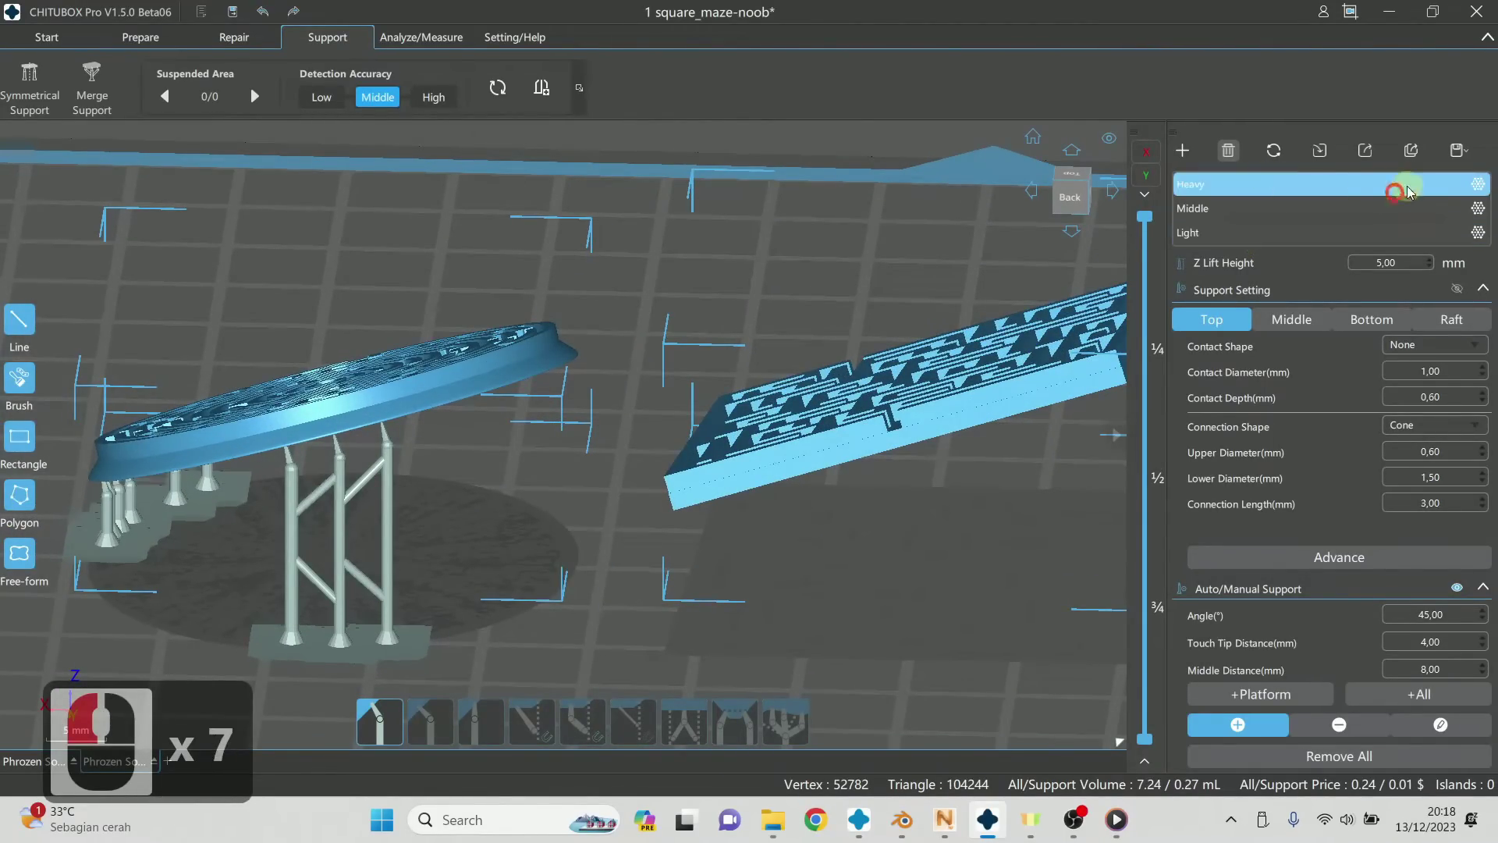
Step: Import the support presets from chitu all-support setting.cfg and select the Heavy*1 preset
left_click(1320, 154)
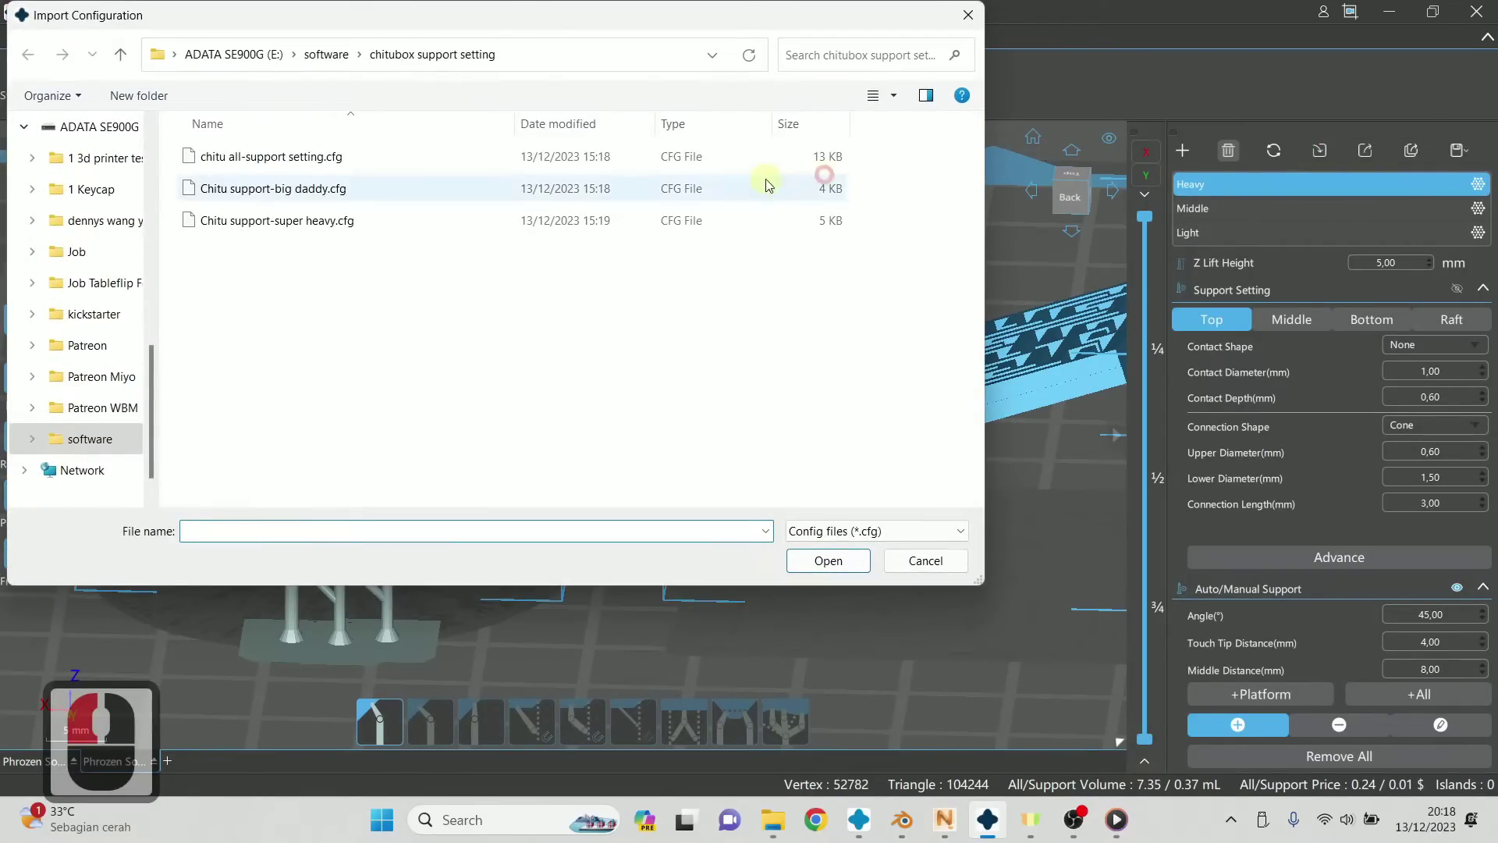
double_click(247, 158)
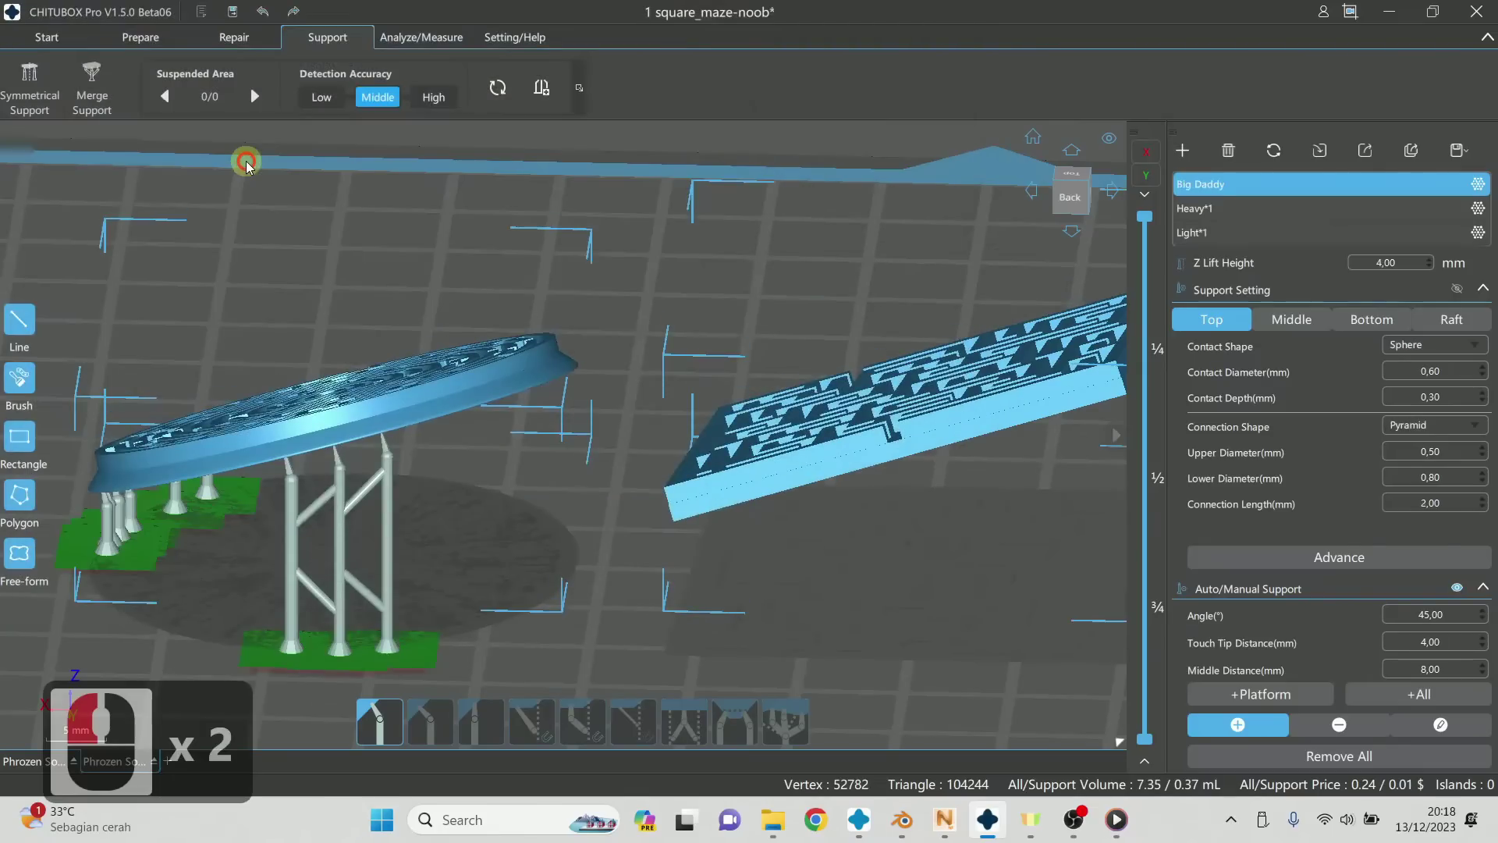
left_click(1249, 211)
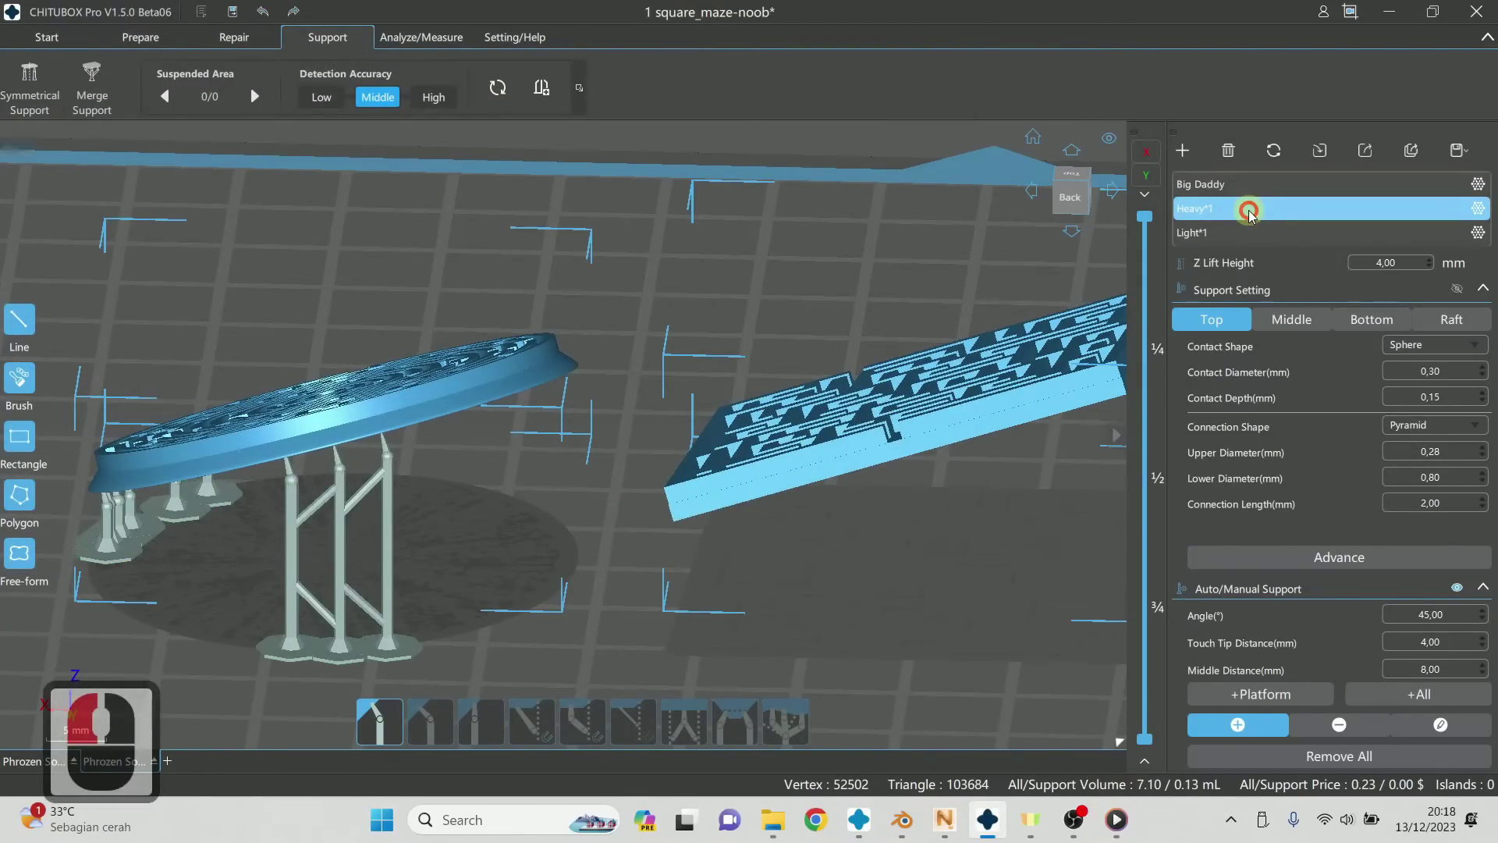
Step: Cycle through the imported support presets and compare their top contact and connection values
key("Tab")
scroll(1249, 211, "down", 1)
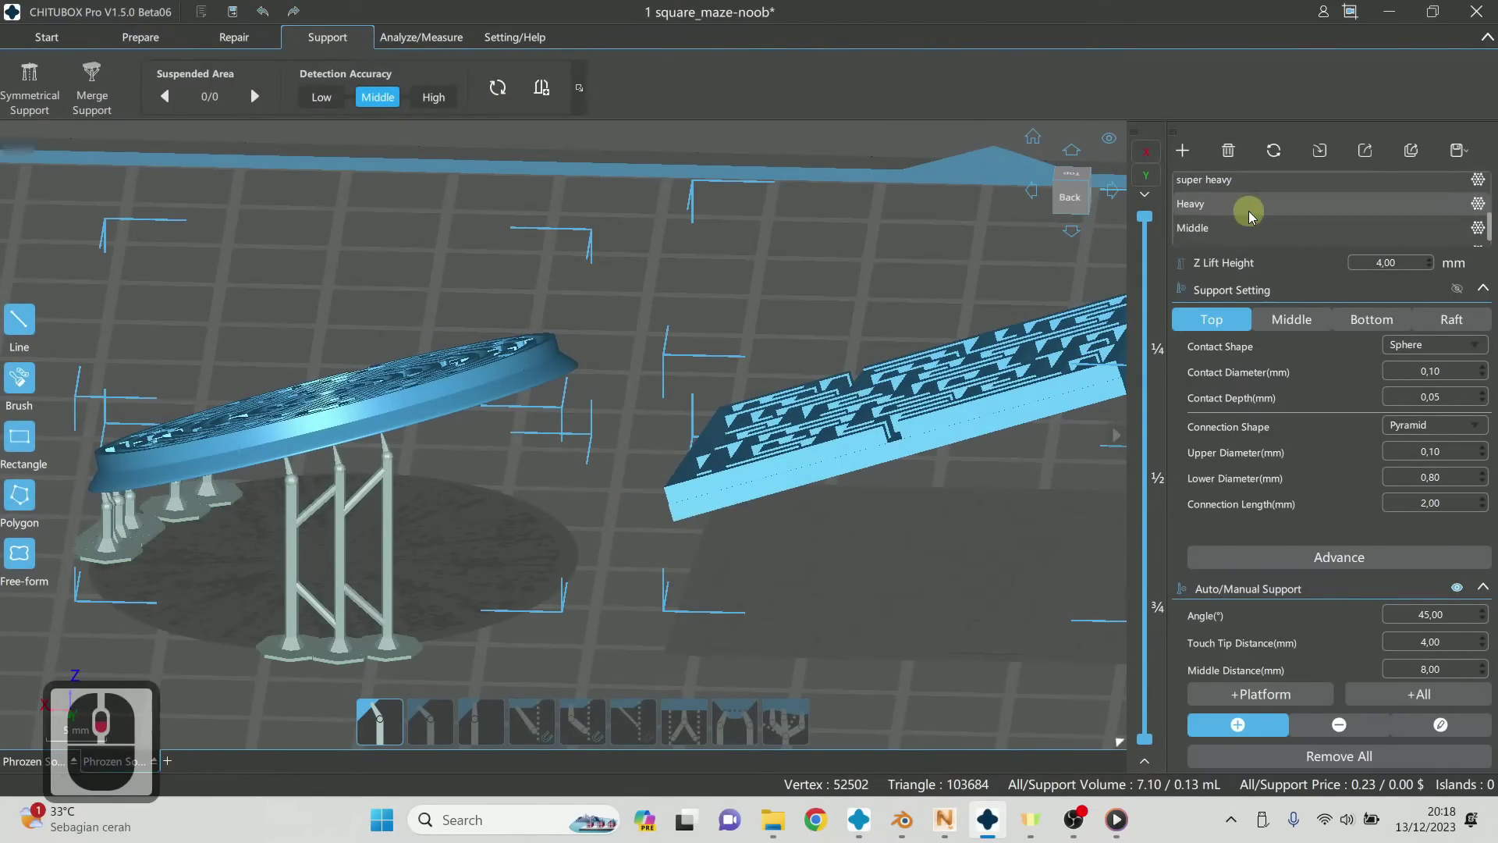
scroll(1249, 212, "up", 1)
key("Tab")
scroll(1249, 211, "down", 1)
key("Tab")
key("Tab")
key("Tab")
key("Tab")
key("Tab")
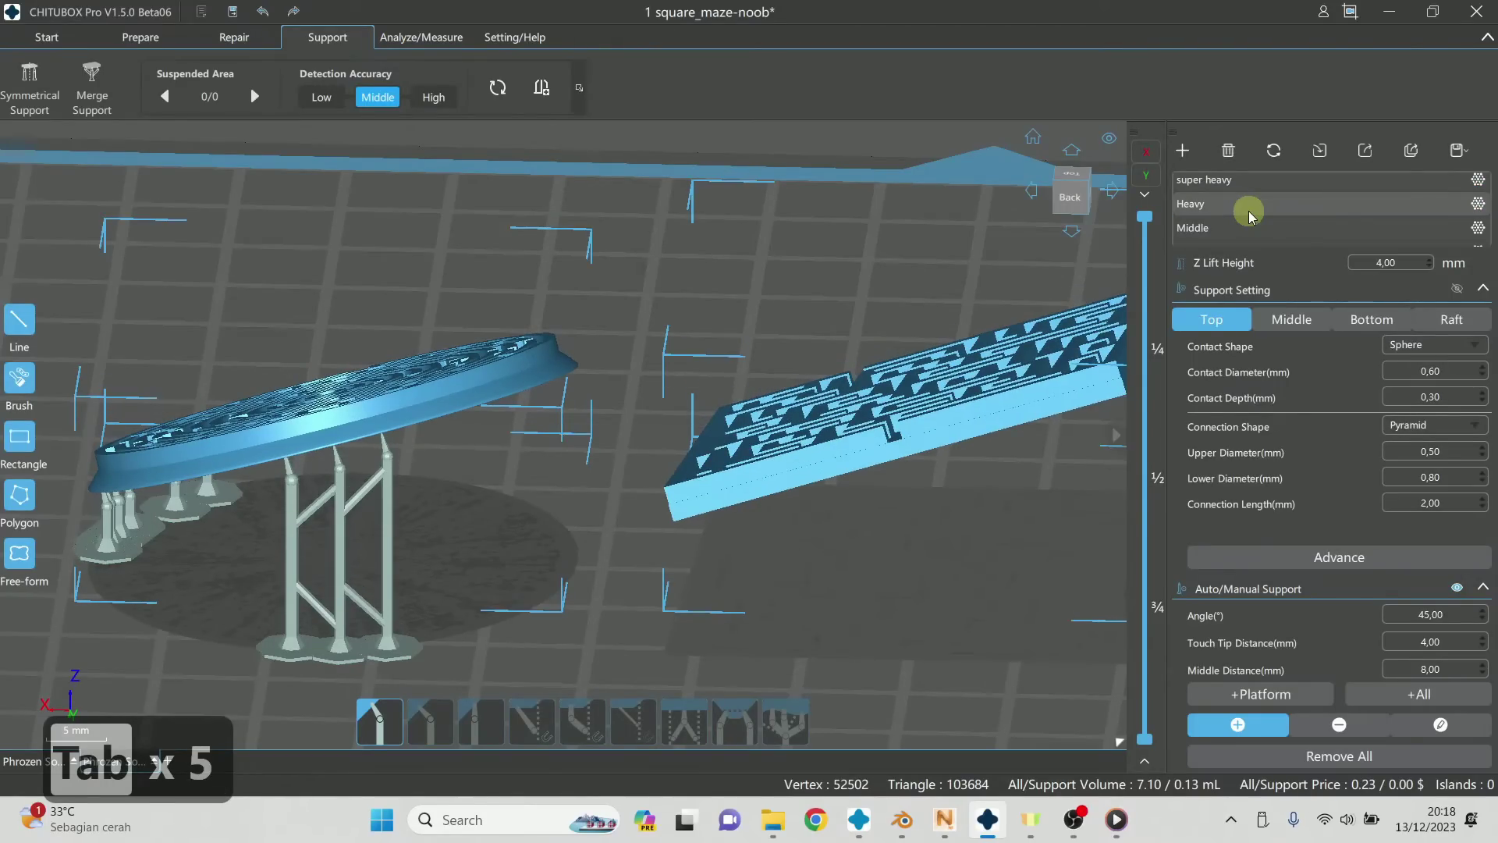
scroll(1249, 211, "down", 3)
key("Tab")
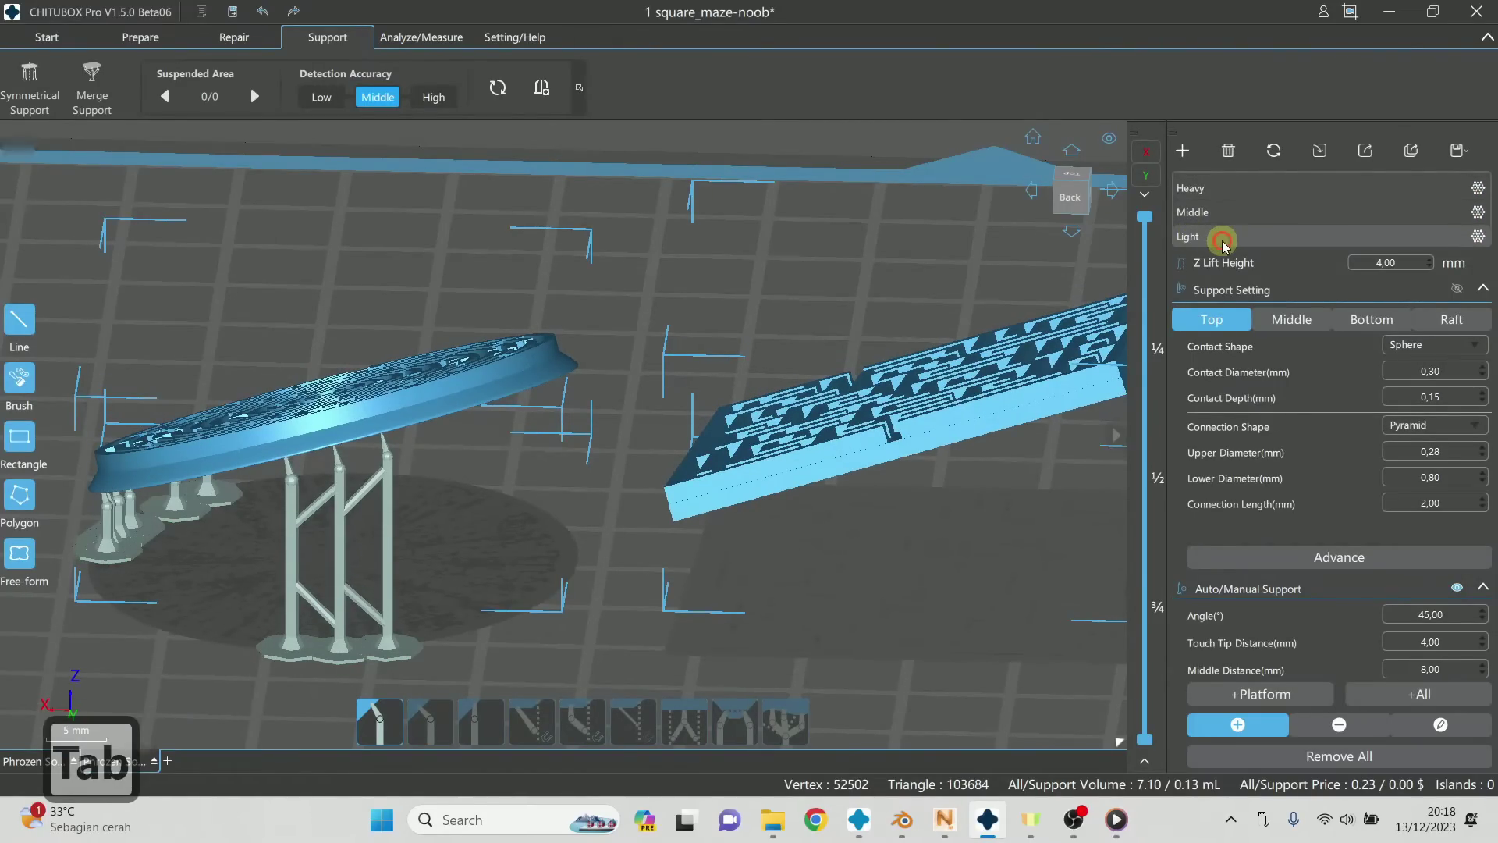
Step: Try to delete the default Light, Middle and Heavy support presets
left_click(1222, 240)
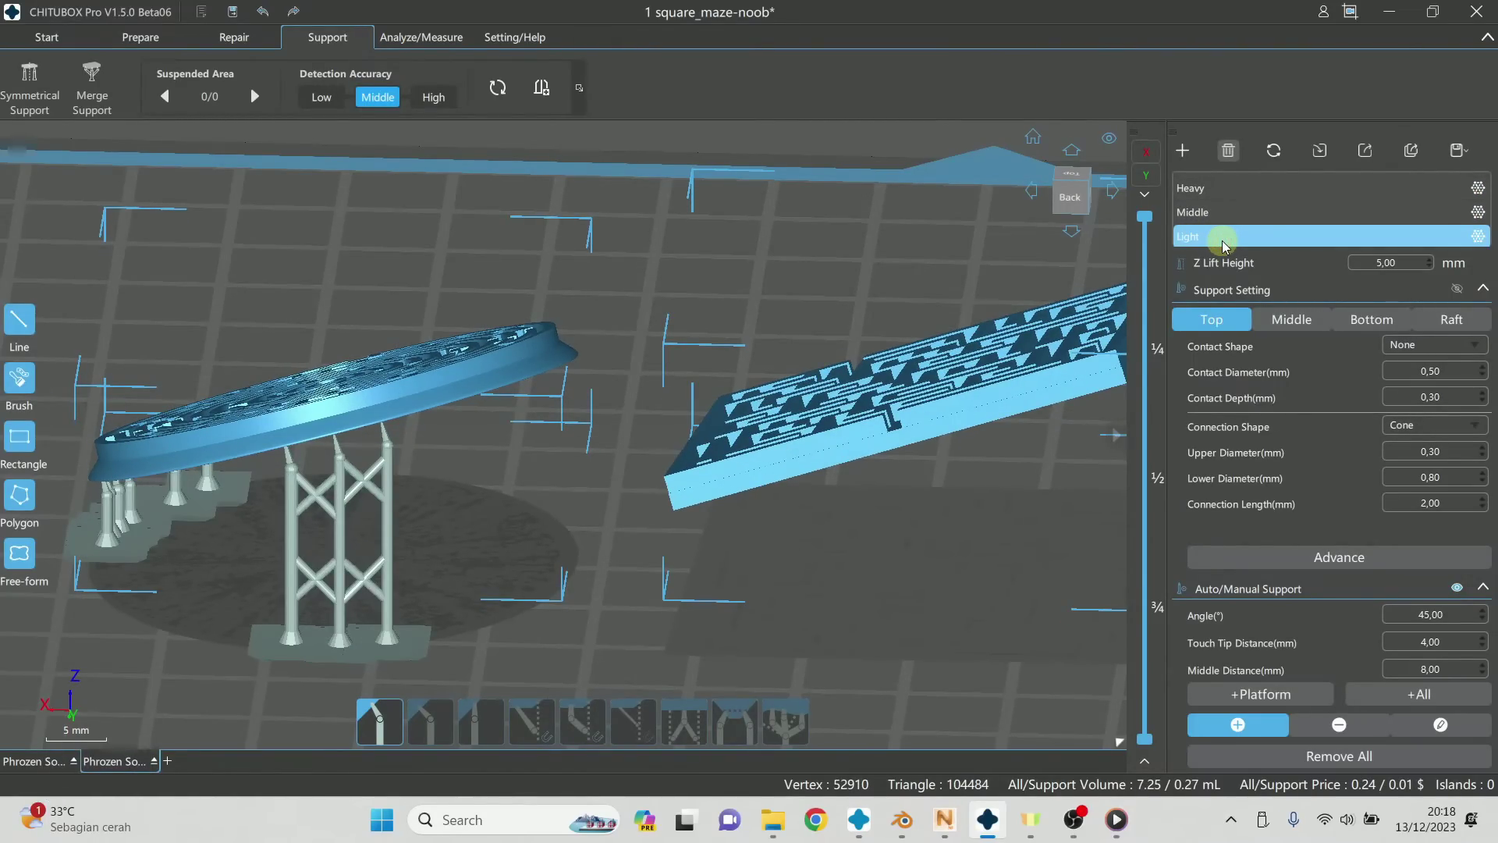
left_click(1229, 151)
left_click(1229, 151)
left_click(1228, 222)
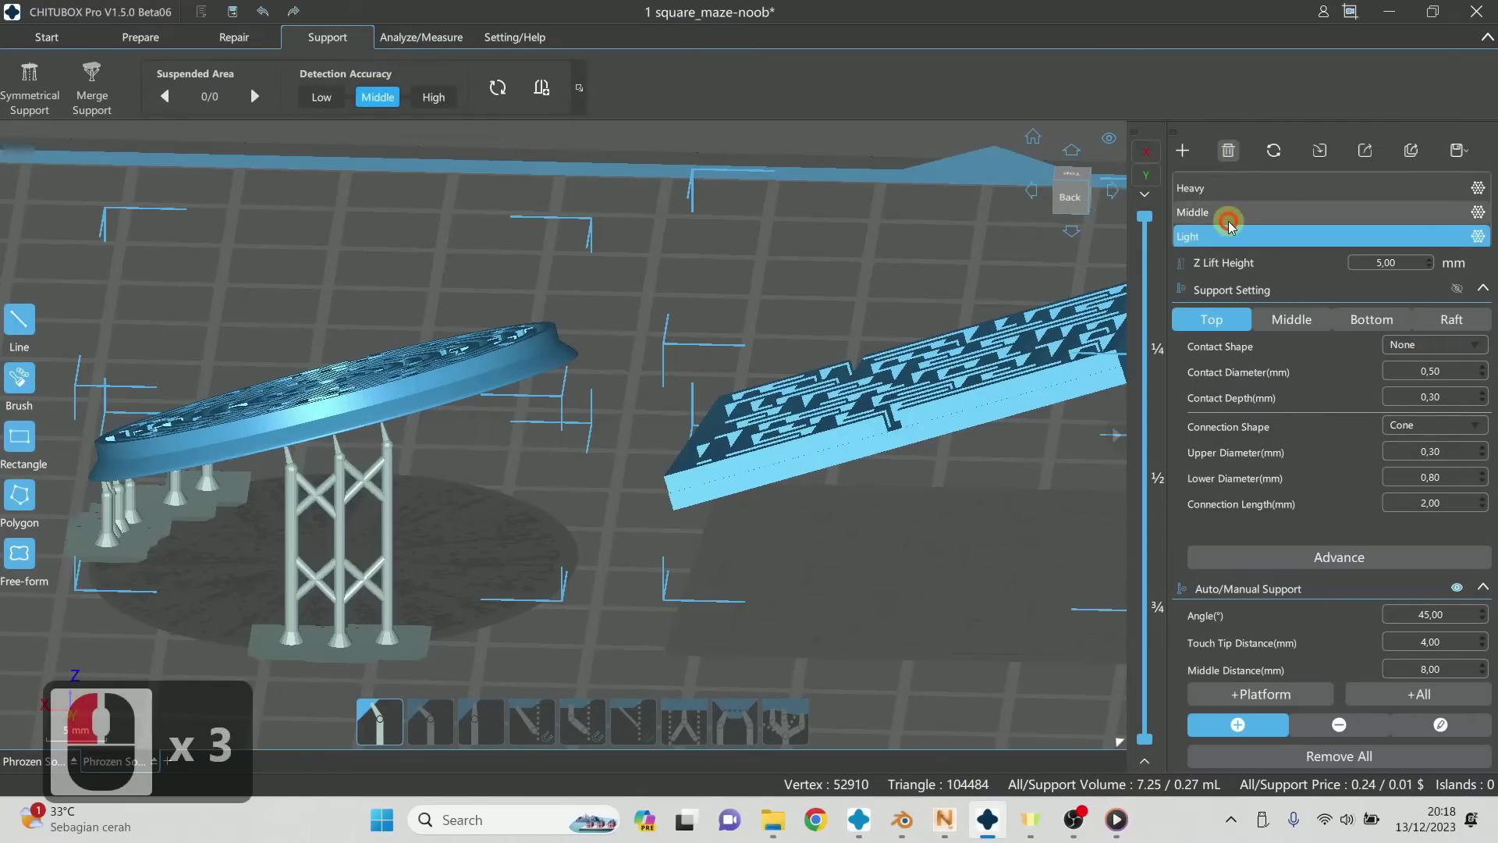
left_click(1229, 214)
left_click(1225, 190)
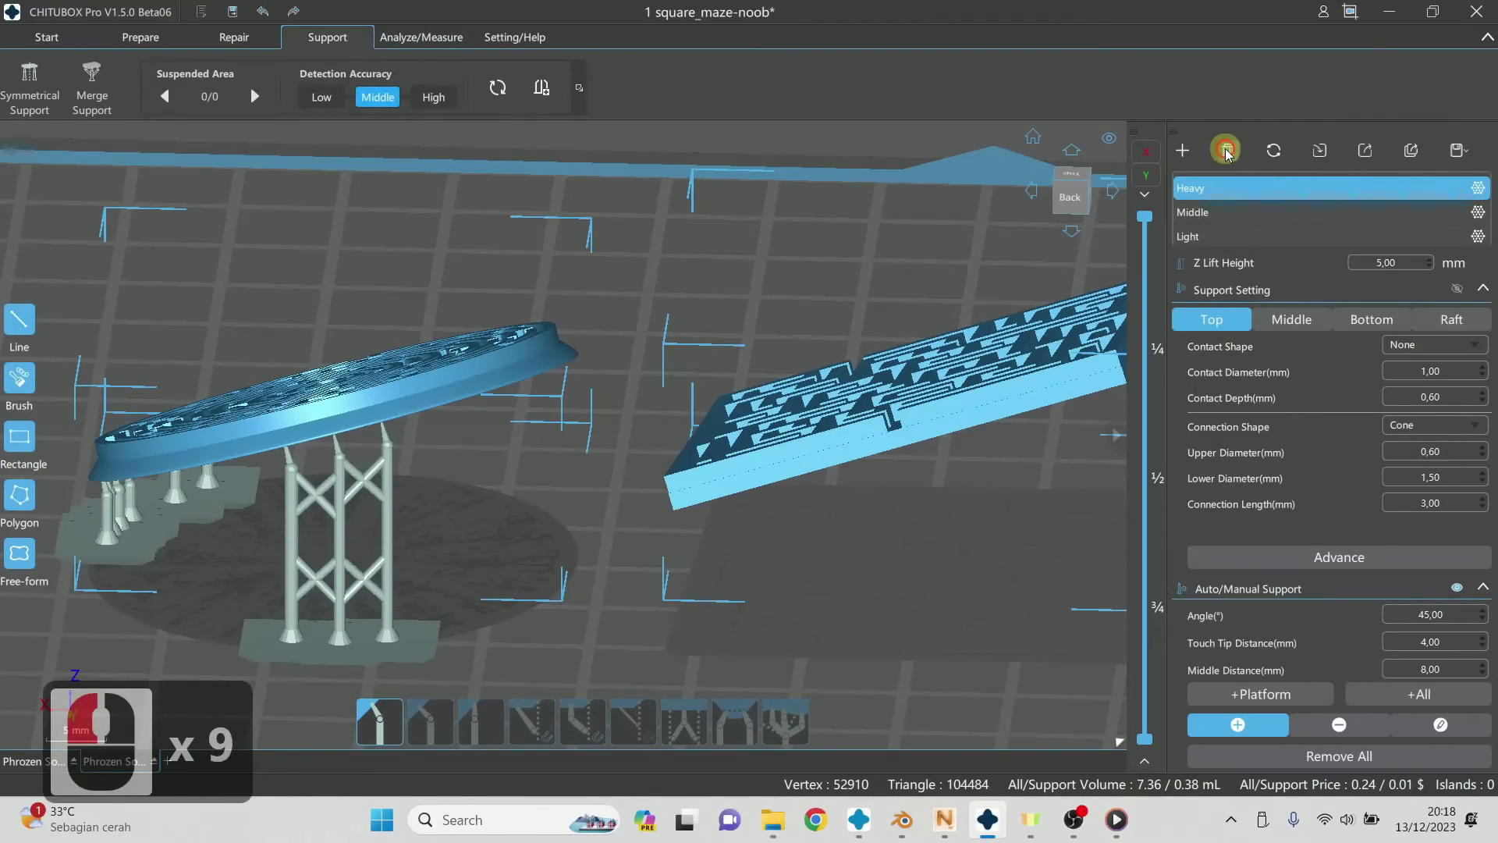
scroll(1238, 206, "up", 4)
scroll(1242, 223, "down", 4)
Step: Go through the default Middle and Light presets again and retry deleting the default Heavy preset
left_click(1231, 214)
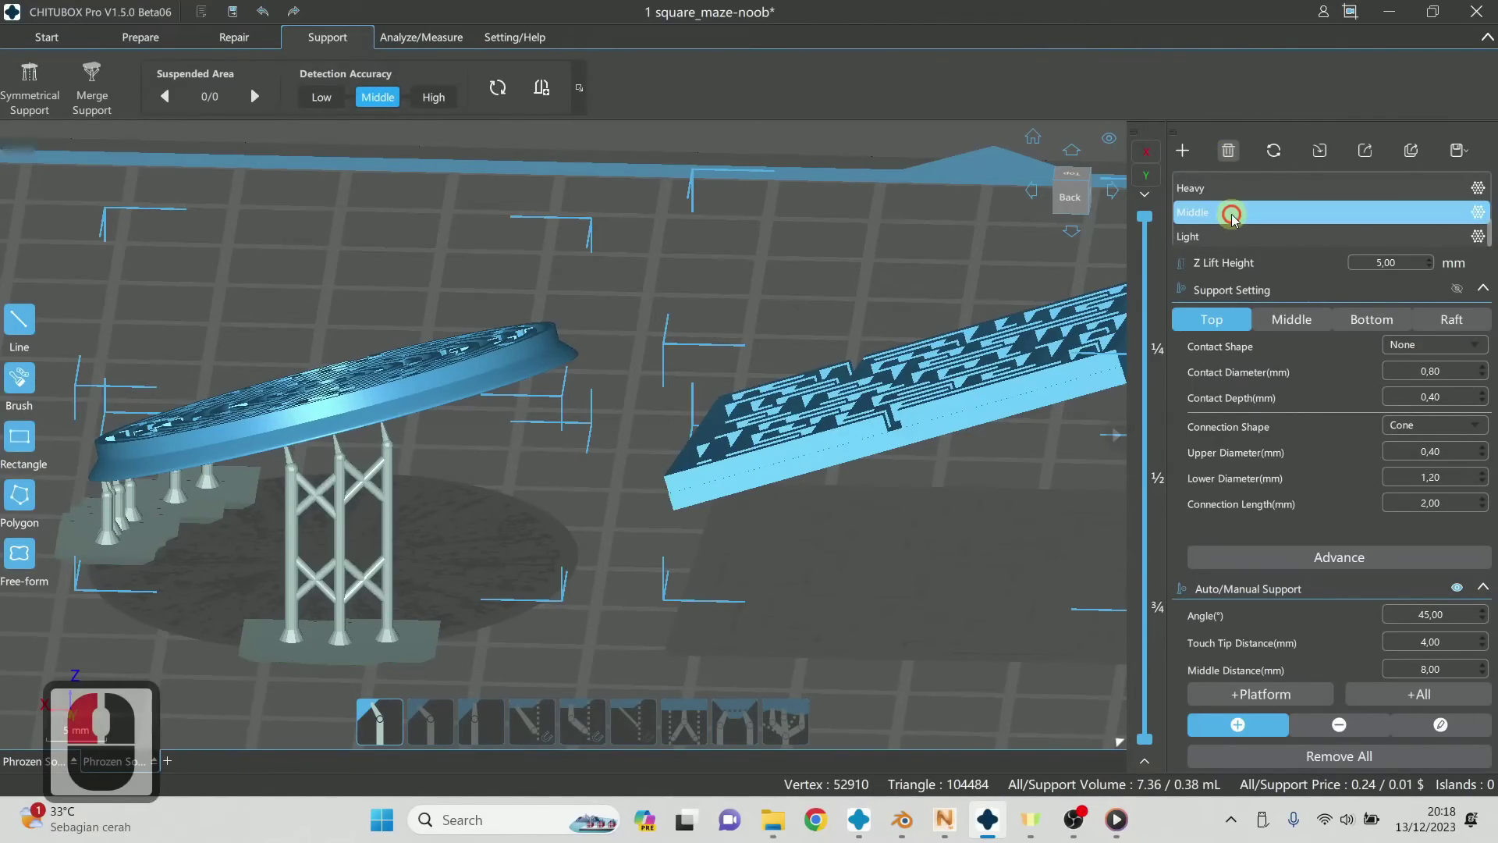
left_click(1239, 239)
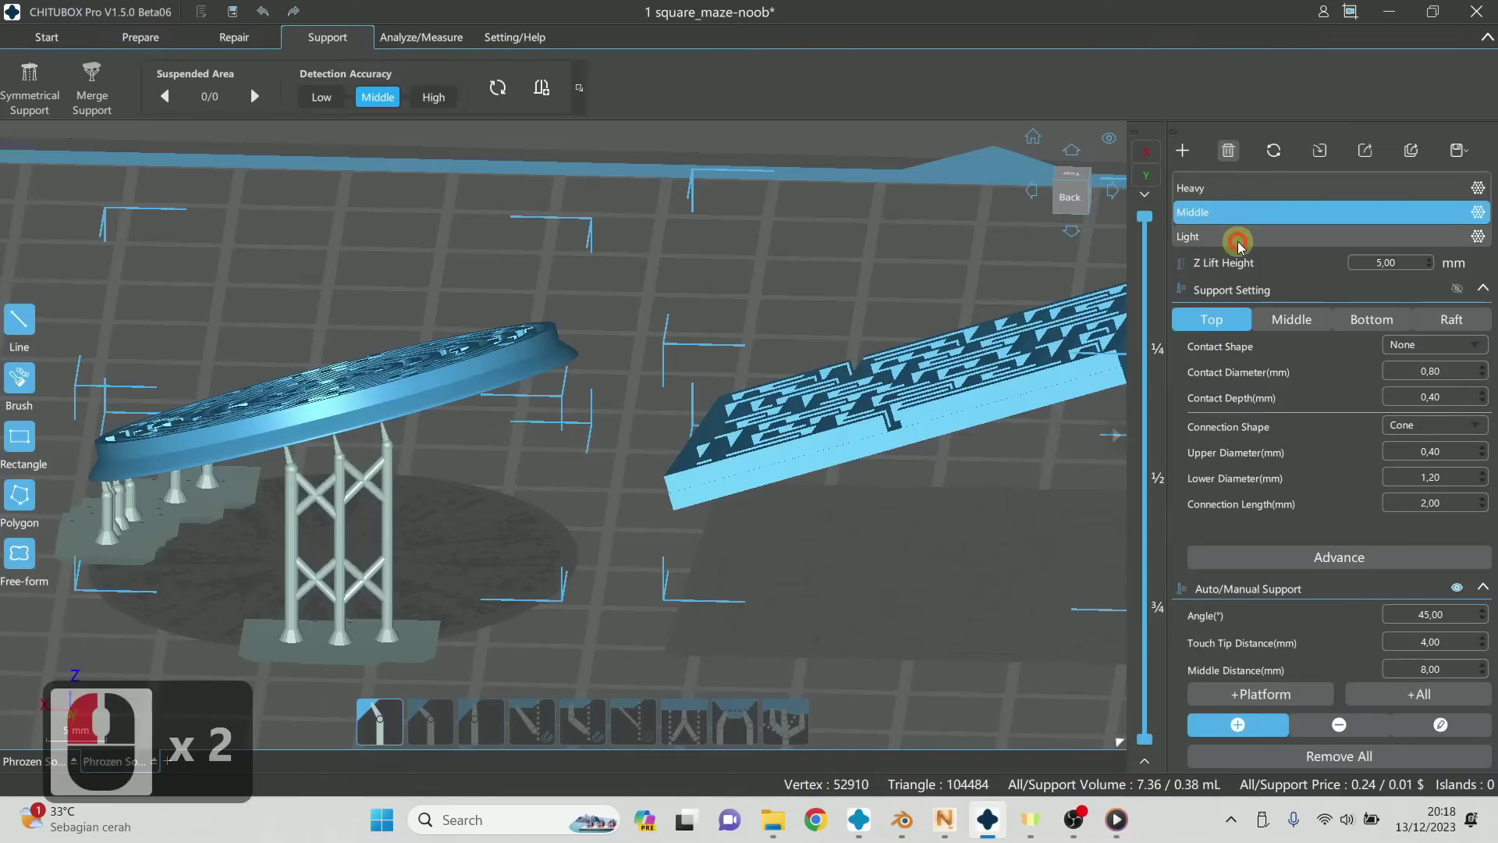
left_click(1210, 189)
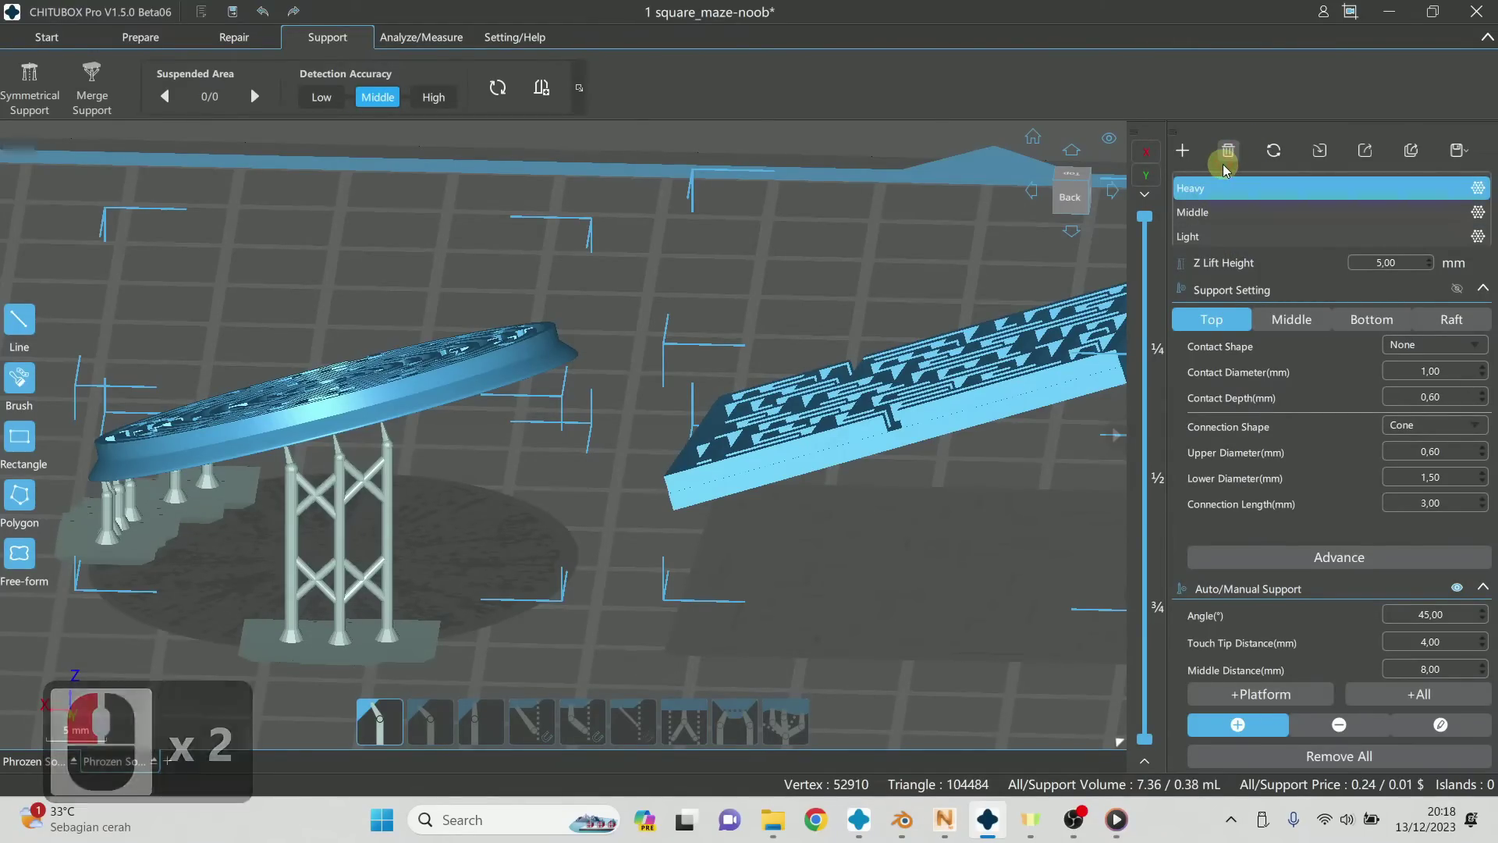
left_click(1227, 156)
left_click(1226, 157)
left_click(1226, 157)
left_click(1226, 157)
left_click(1226, 157)
Step: Compare the top support values of the default Heavy, Middle and Light presets with those of the imported presets
scroll(1225, 232, "up", 3)
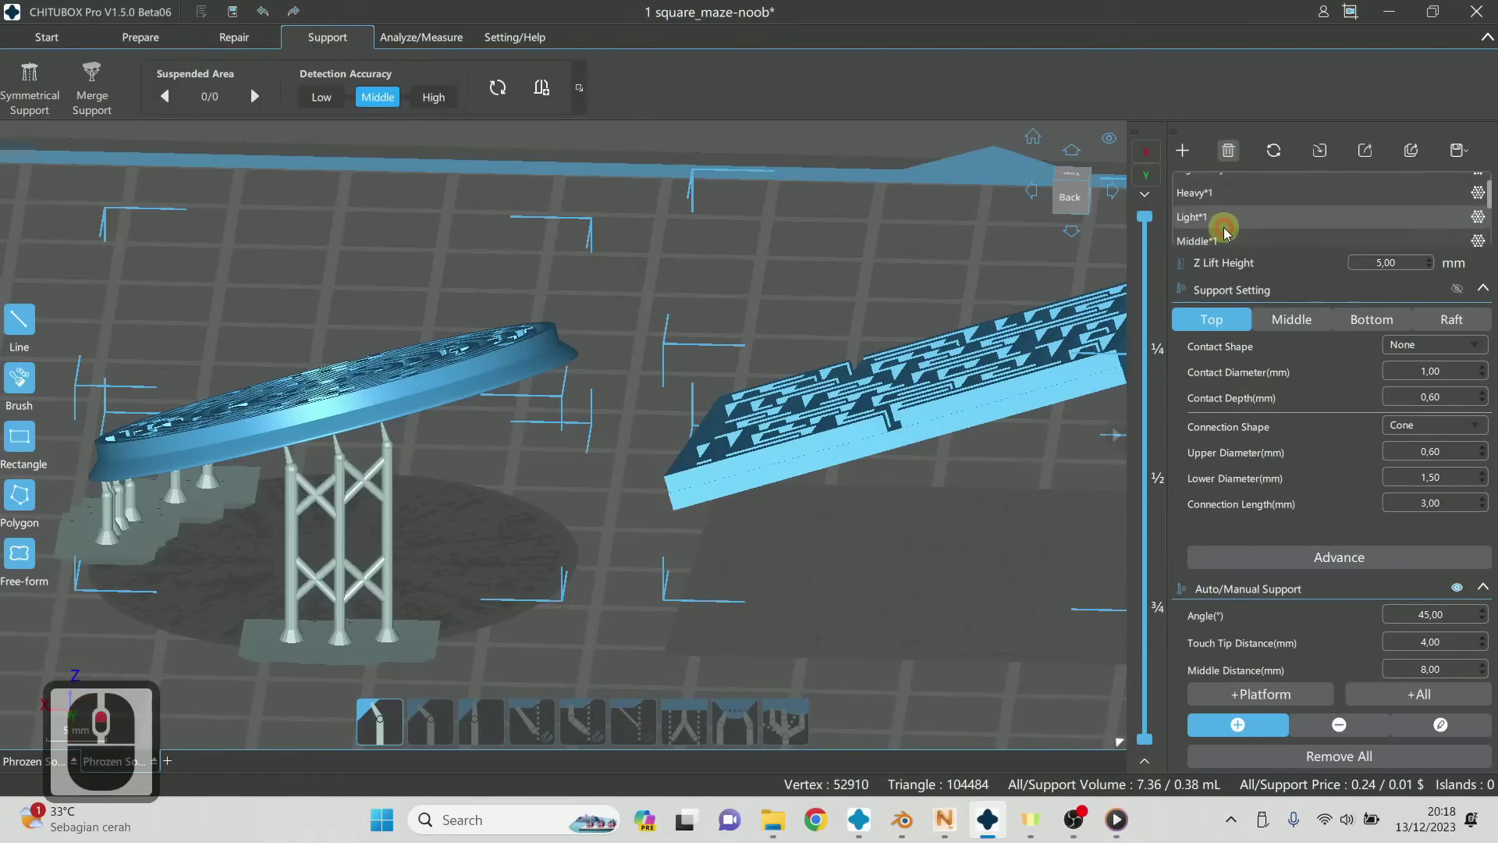
scroll(1226, 225, "down", 3)
scroll(1227, 222, "up", 1)
scroll(1229, 222, "down", 1)
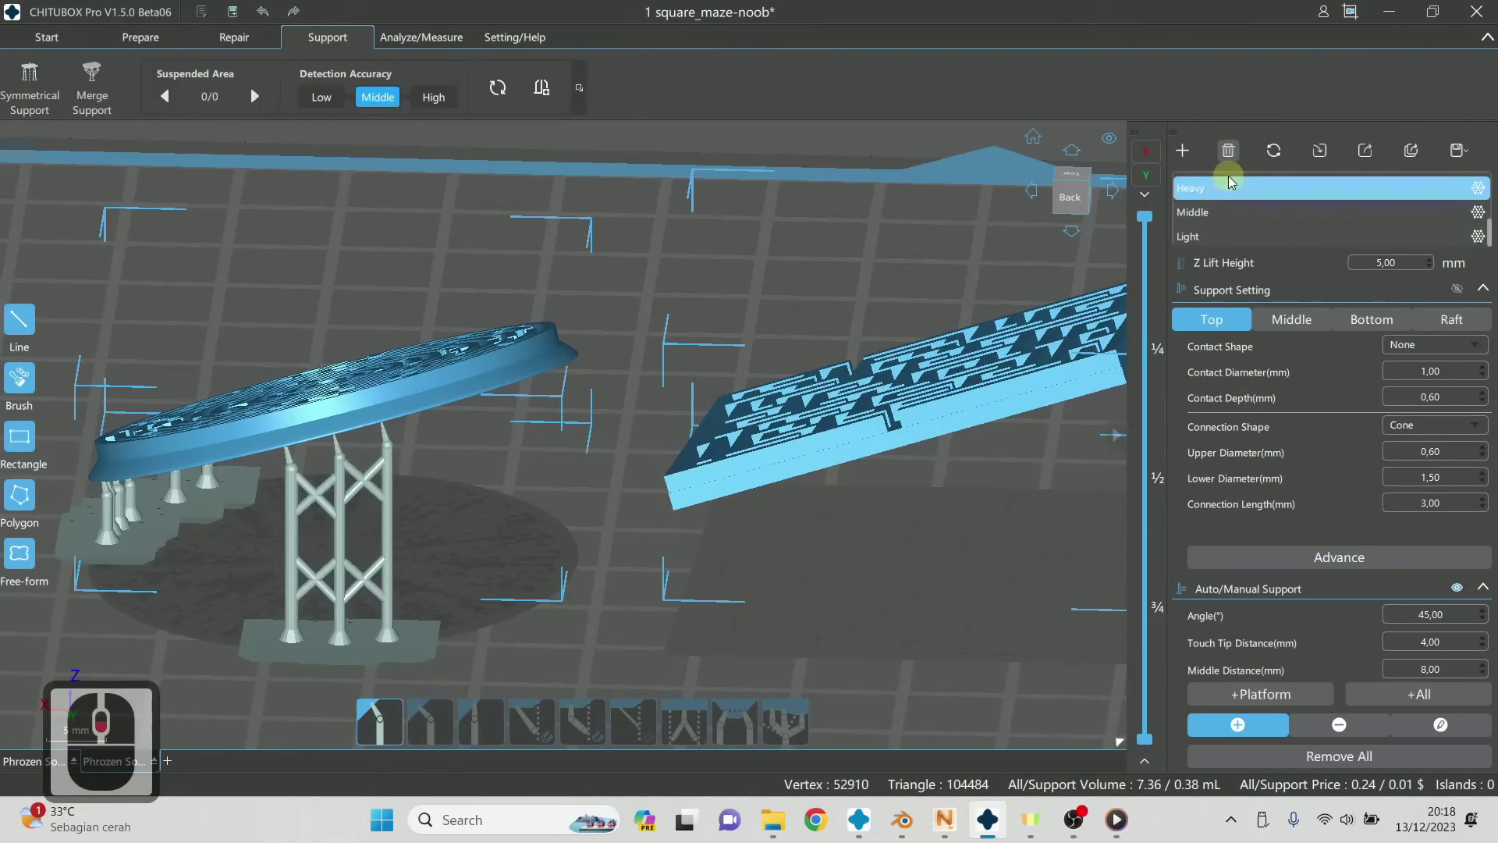
key("Tab")
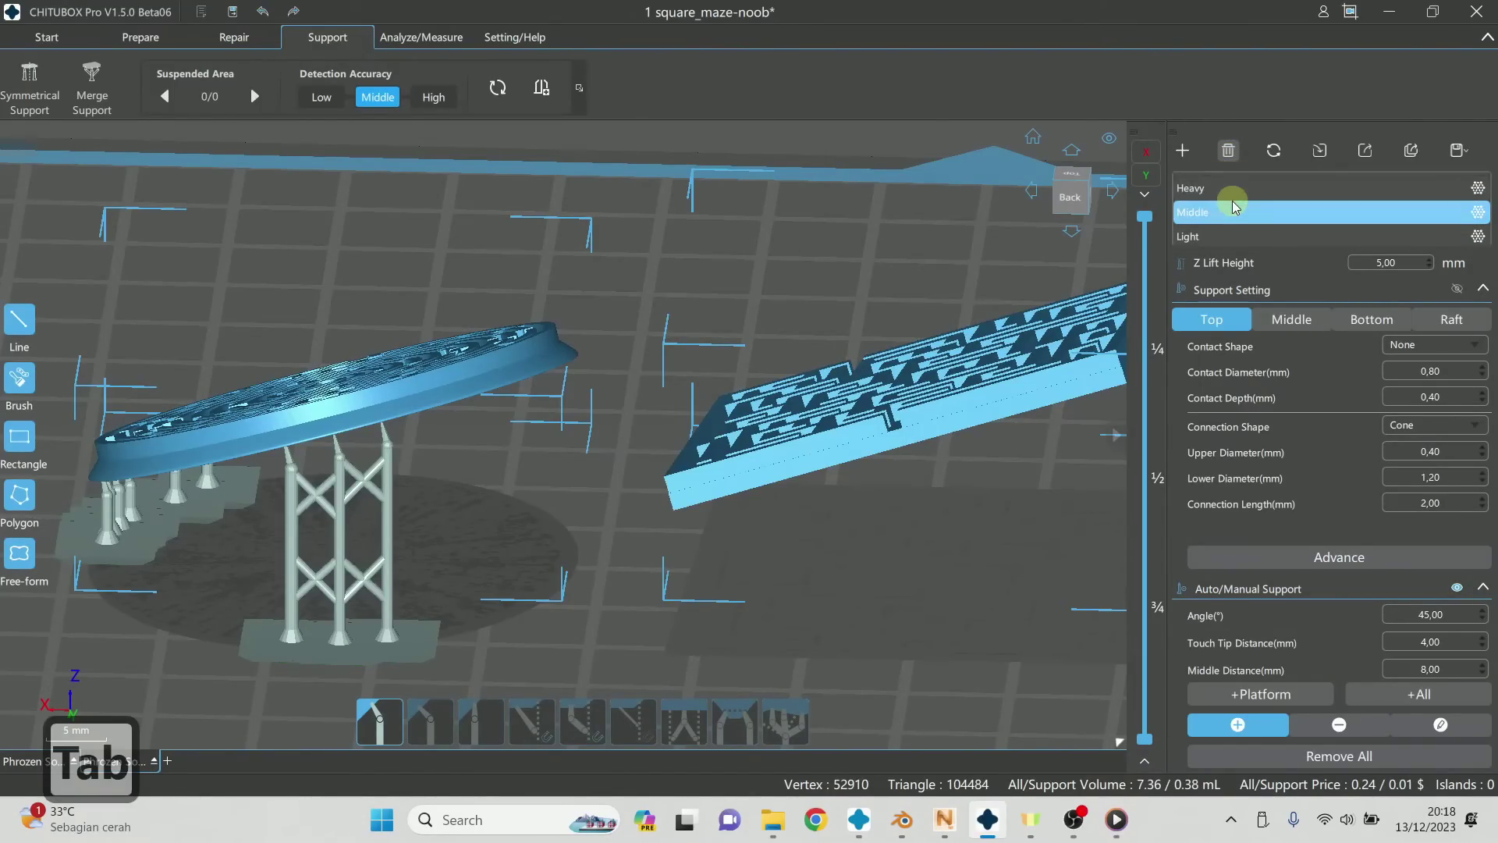
key("Tab")
scroll(1238, 203, "up", 2)
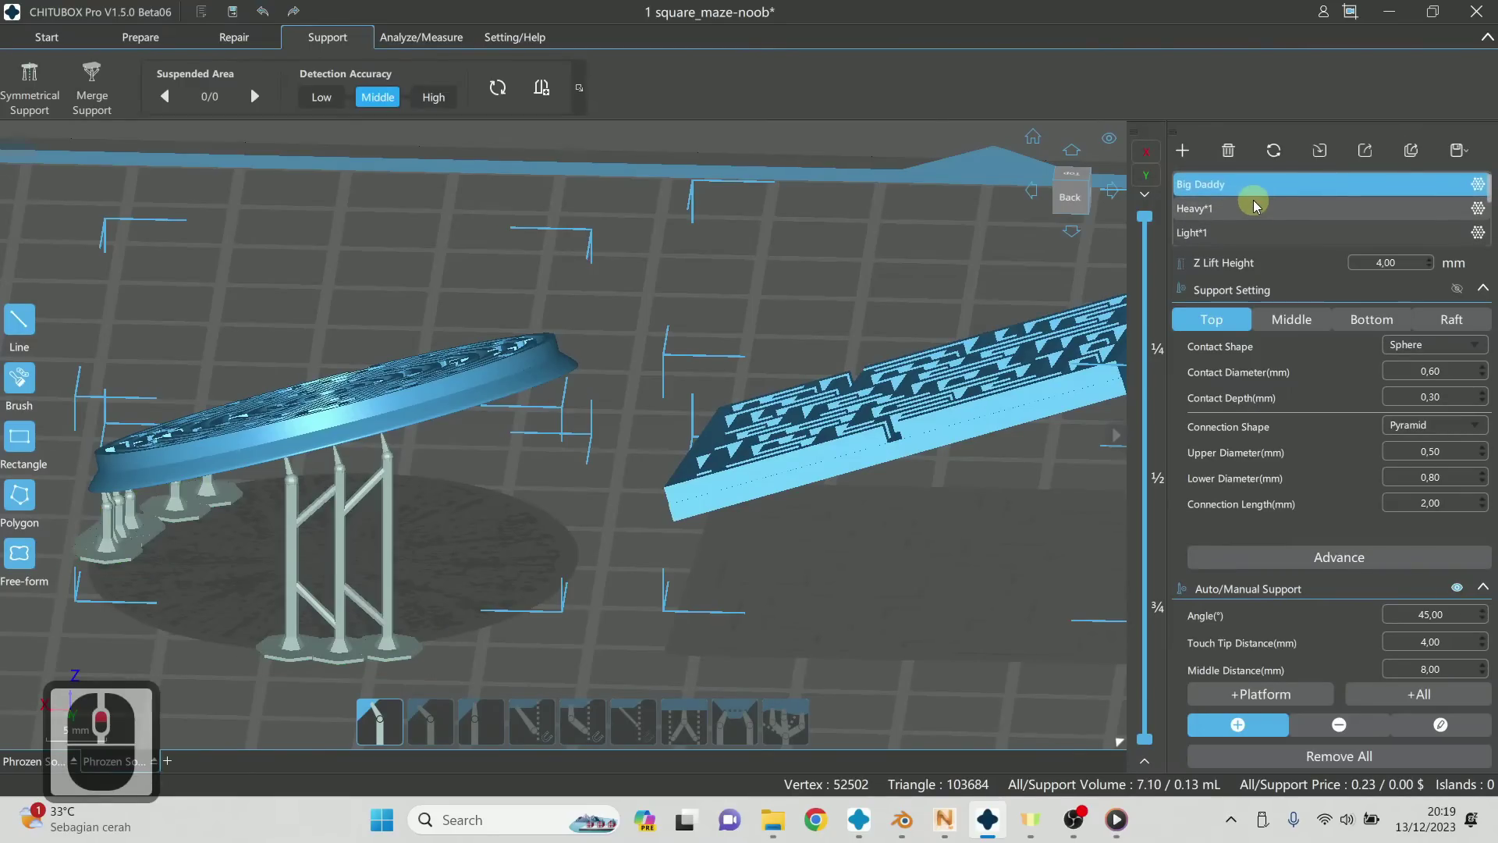
key("Tab")
key("Tab")
scroll(1254, 206, "down", 3)
key("Tab")
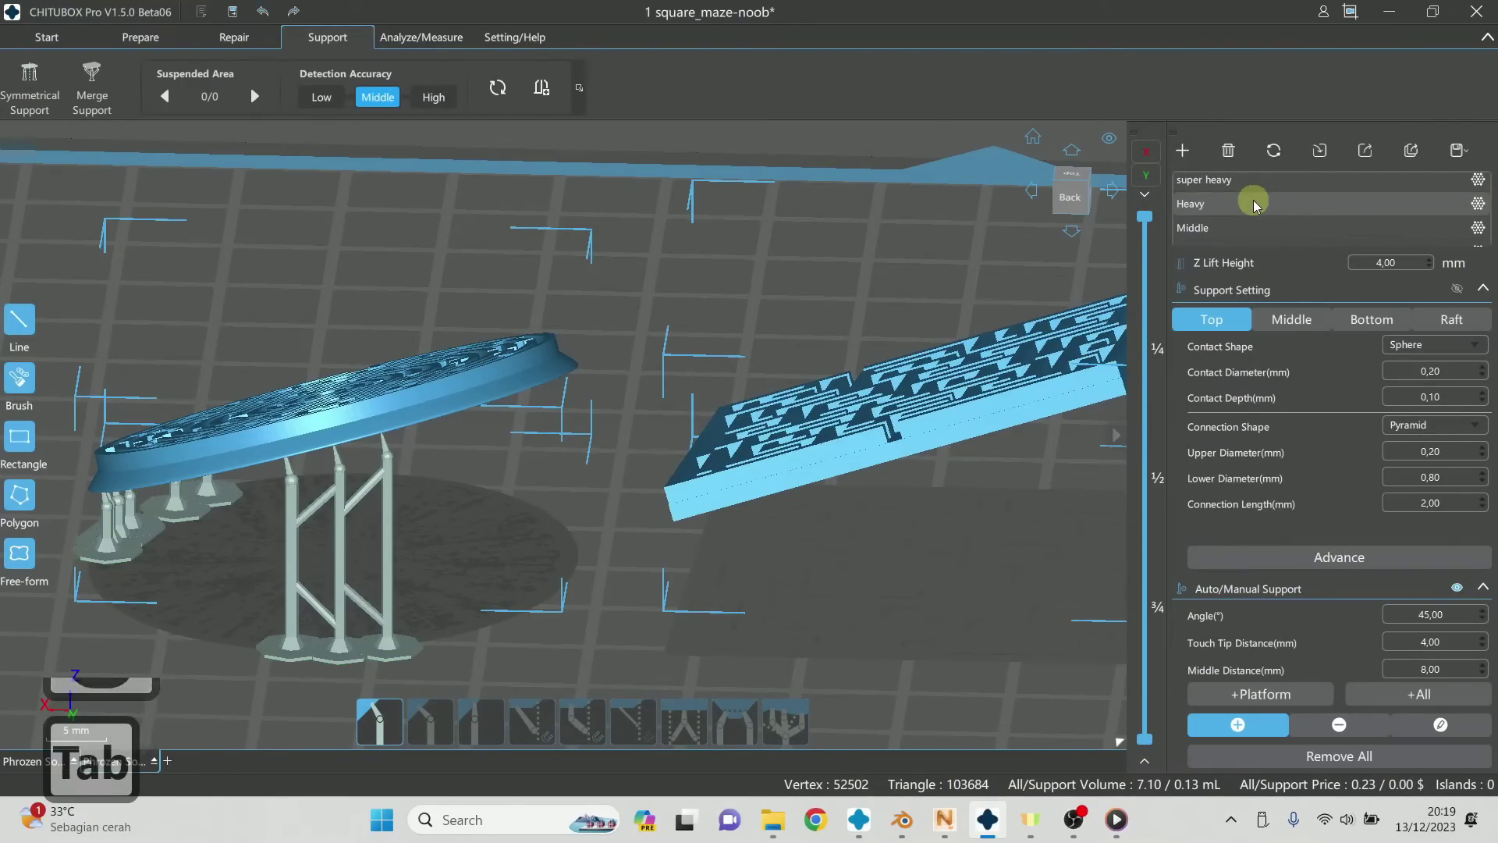
scroll(1254, 206, "up", 3)
scroll(1253, 206, "down", 3)
key("Tab")
key("Tab")
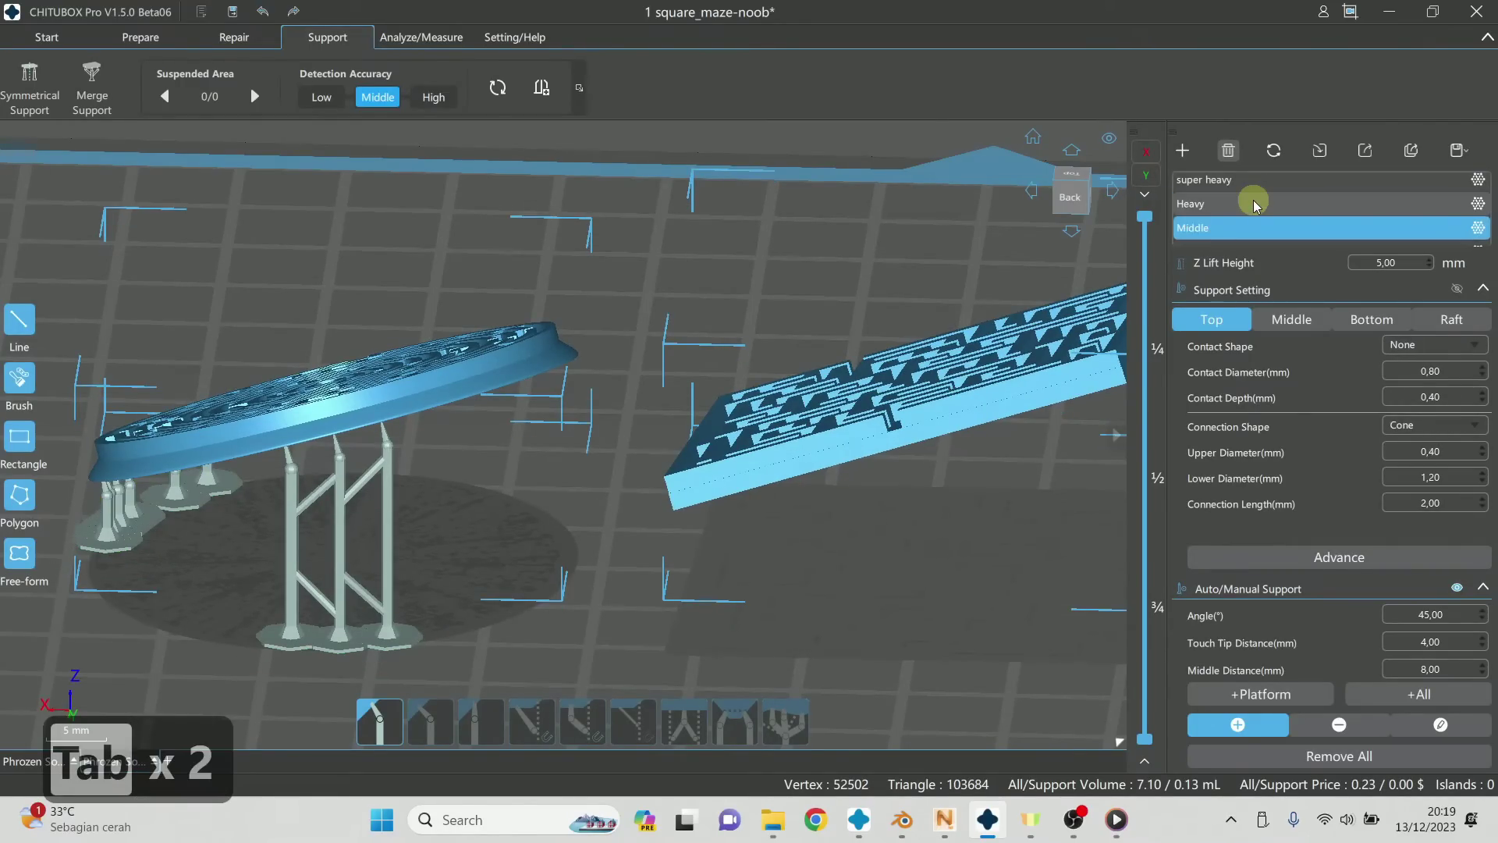
scroll(1253, 206, "down", 2)
key("Tab")
key("Tab")
key("Tab")
scroll(1254, 204, "up", 8)
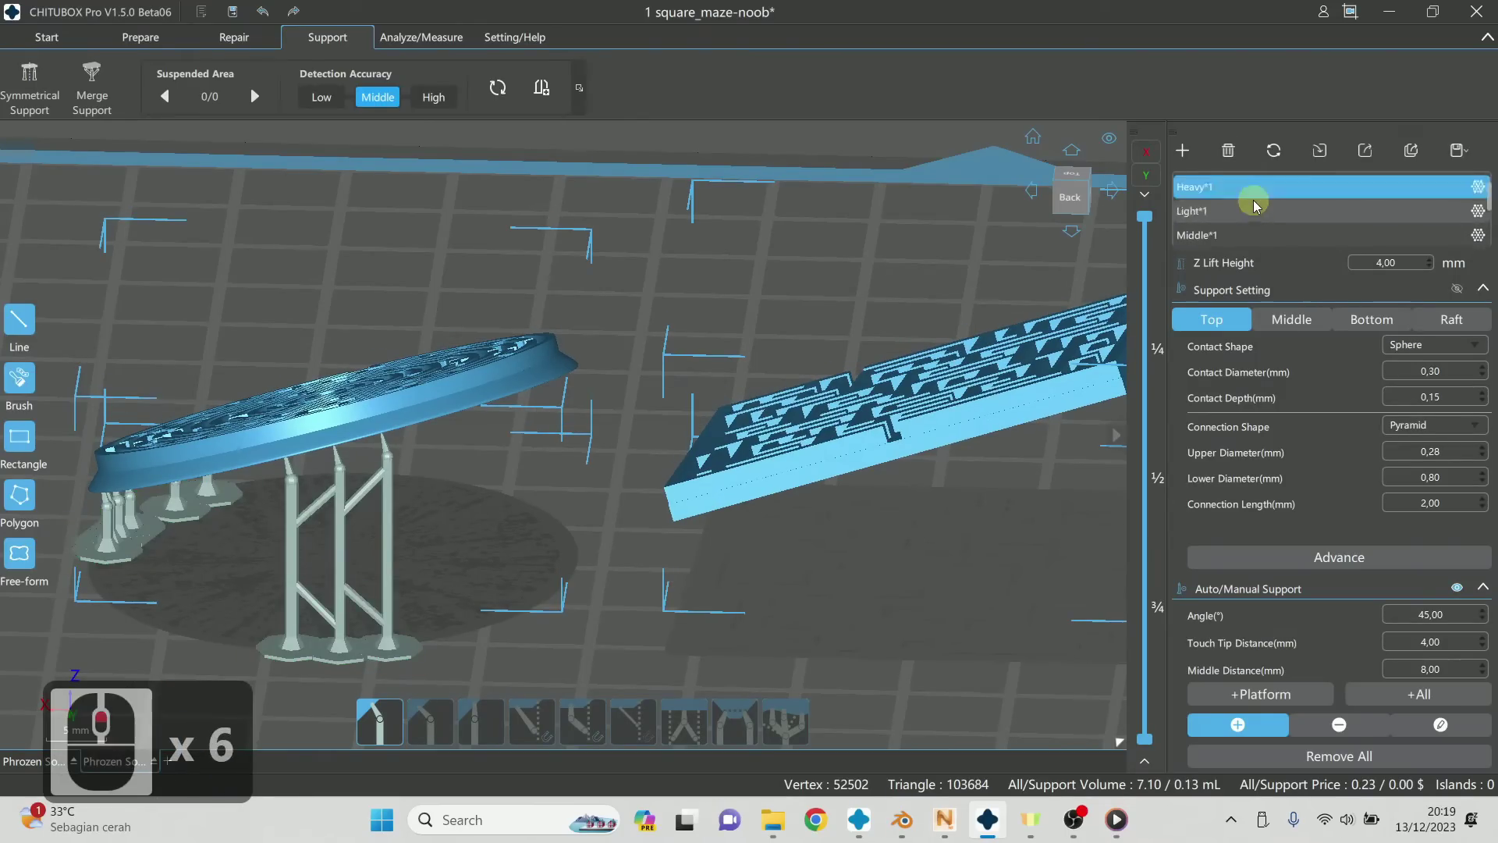
key("Tab")
key("Tab")
key("Tab")
key("Tab")
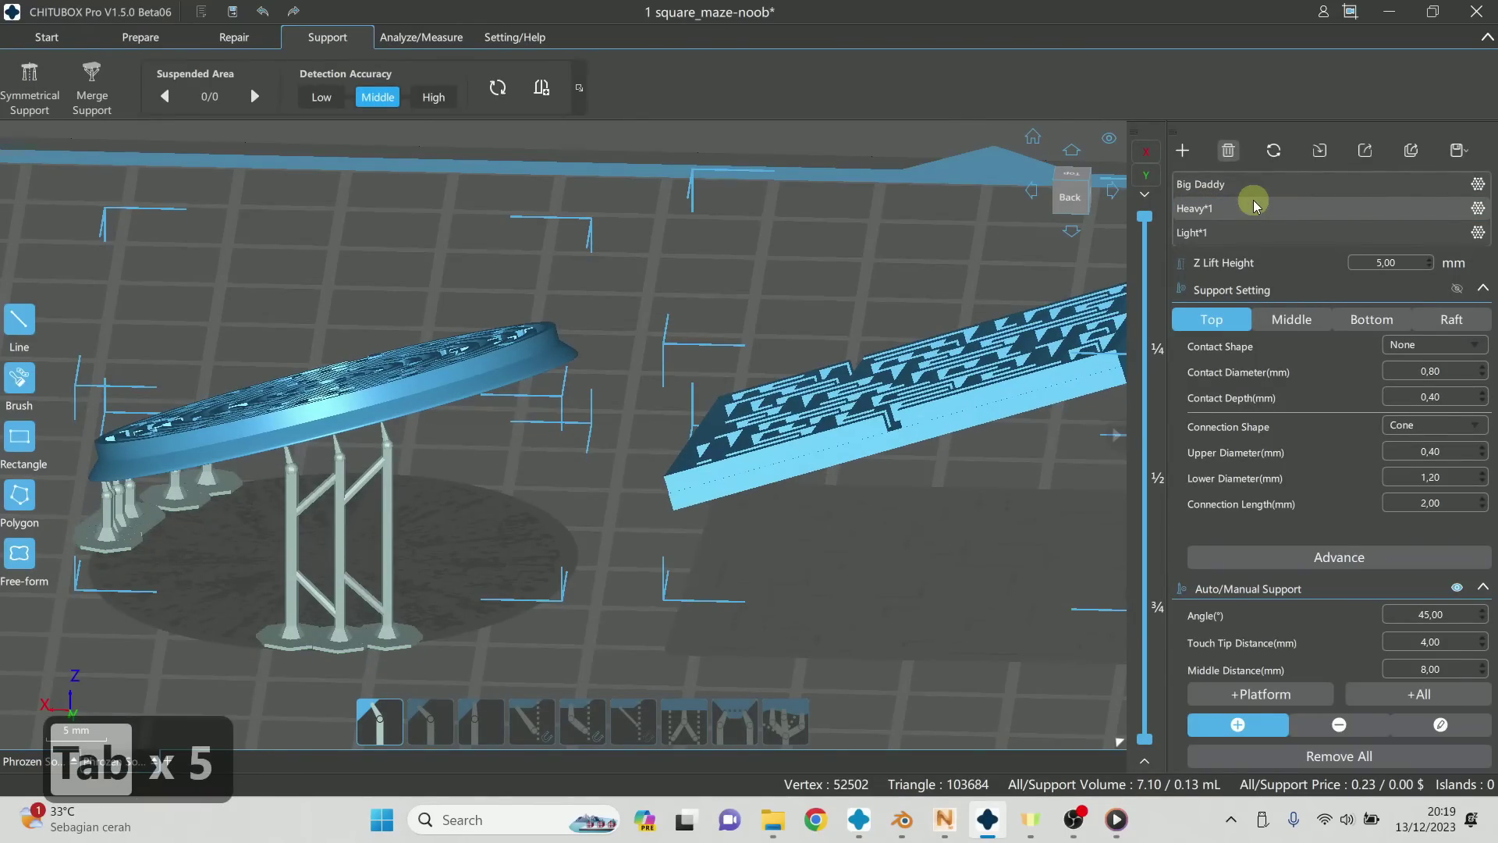
Step: Delete the imported Big Daddy, Heavy*1, Light*1, Middle*1 and super heavy presets, keeping the default Heavy, Middle and Light
left_click(1208, 185)
left_click(1230, 150)
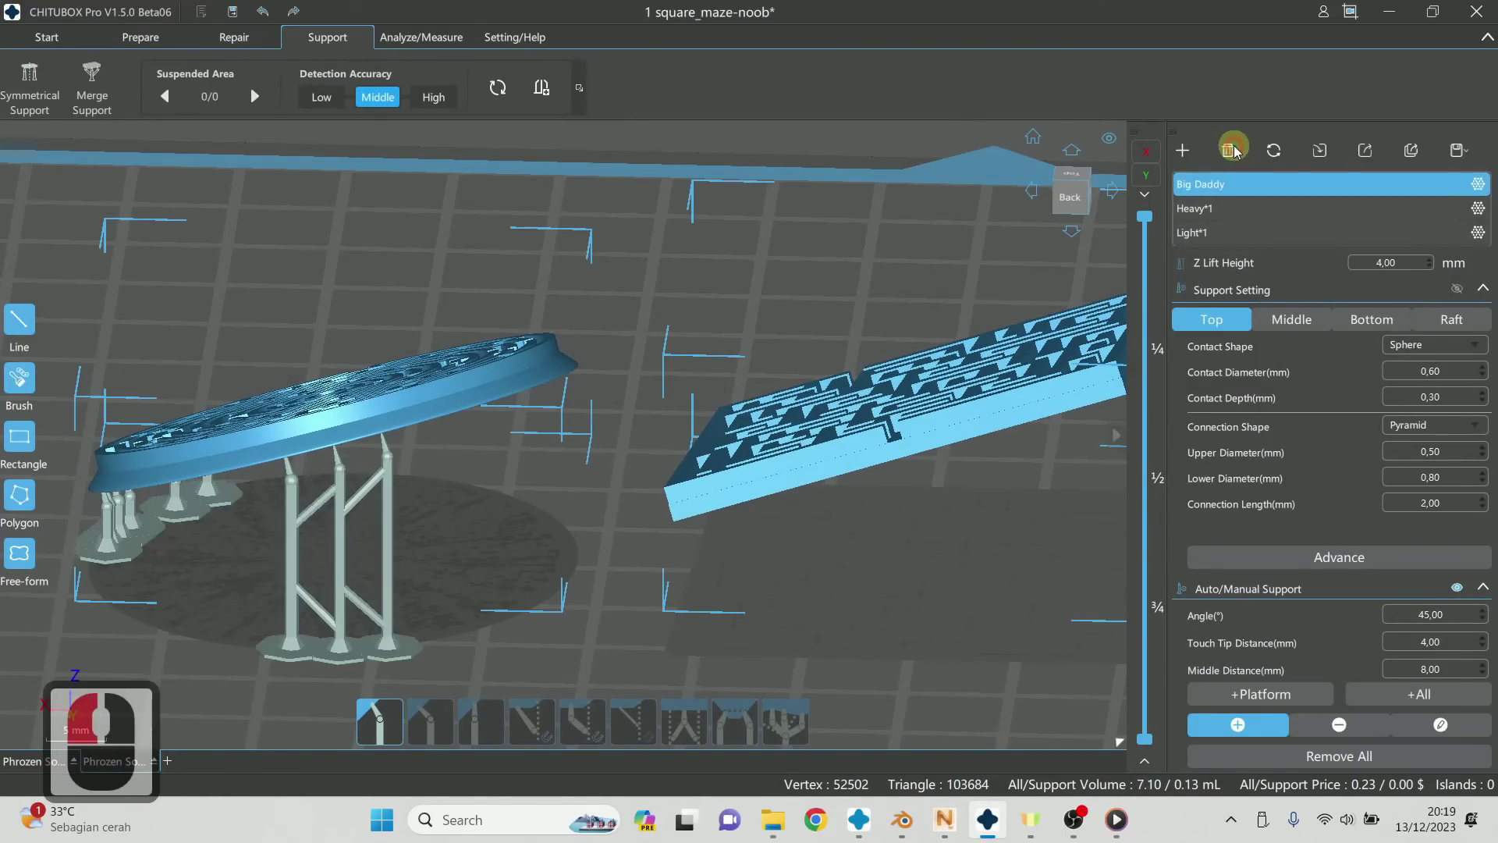
key("Return")
left_click(1233, 149)
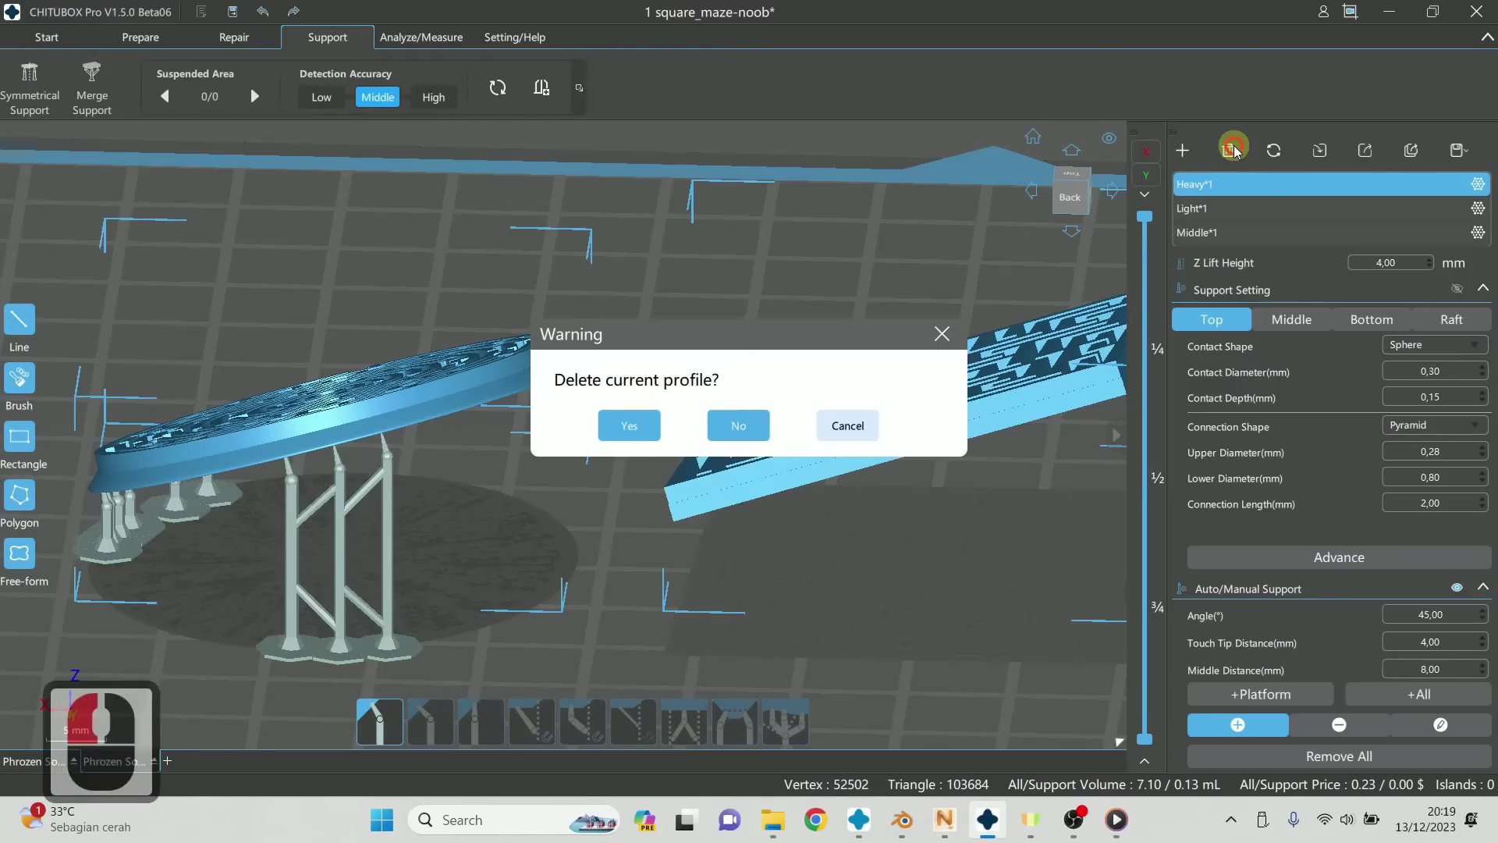
key("Return")
left_click(1233, 149)
key("Return")
left_click(1234, 149)
key("Return")
left_click(1233, 149)
key("Return")
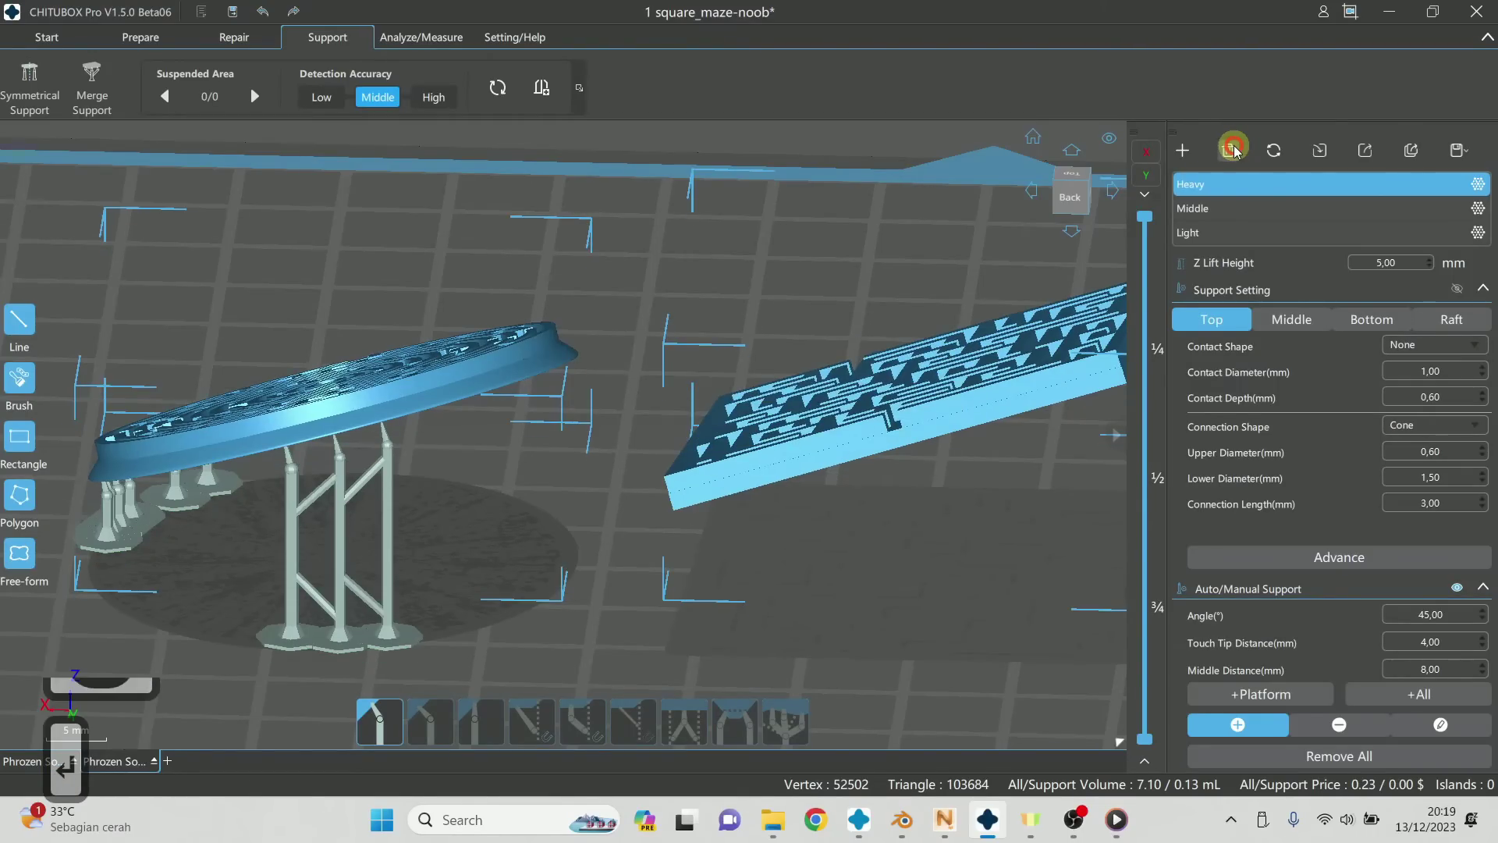
Step: Examine the super heavy supports and their cross braces beneath the round and square mazes, close up and from several angles
scroll(1231, 214, "down", 4)
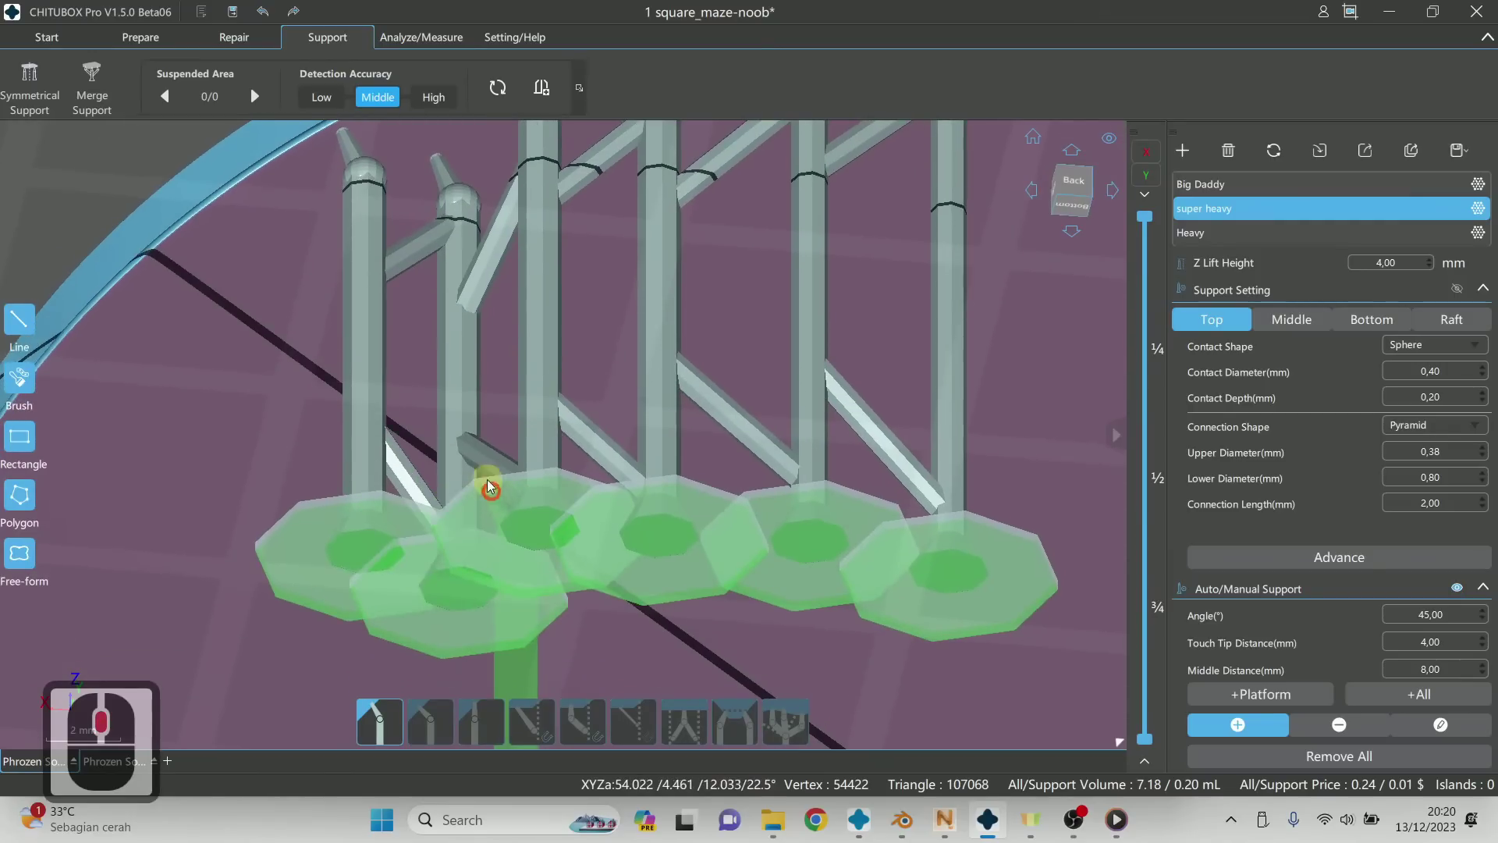
scroll(502, 385, "down", 2)
scroll(618, 445, "down", 5)
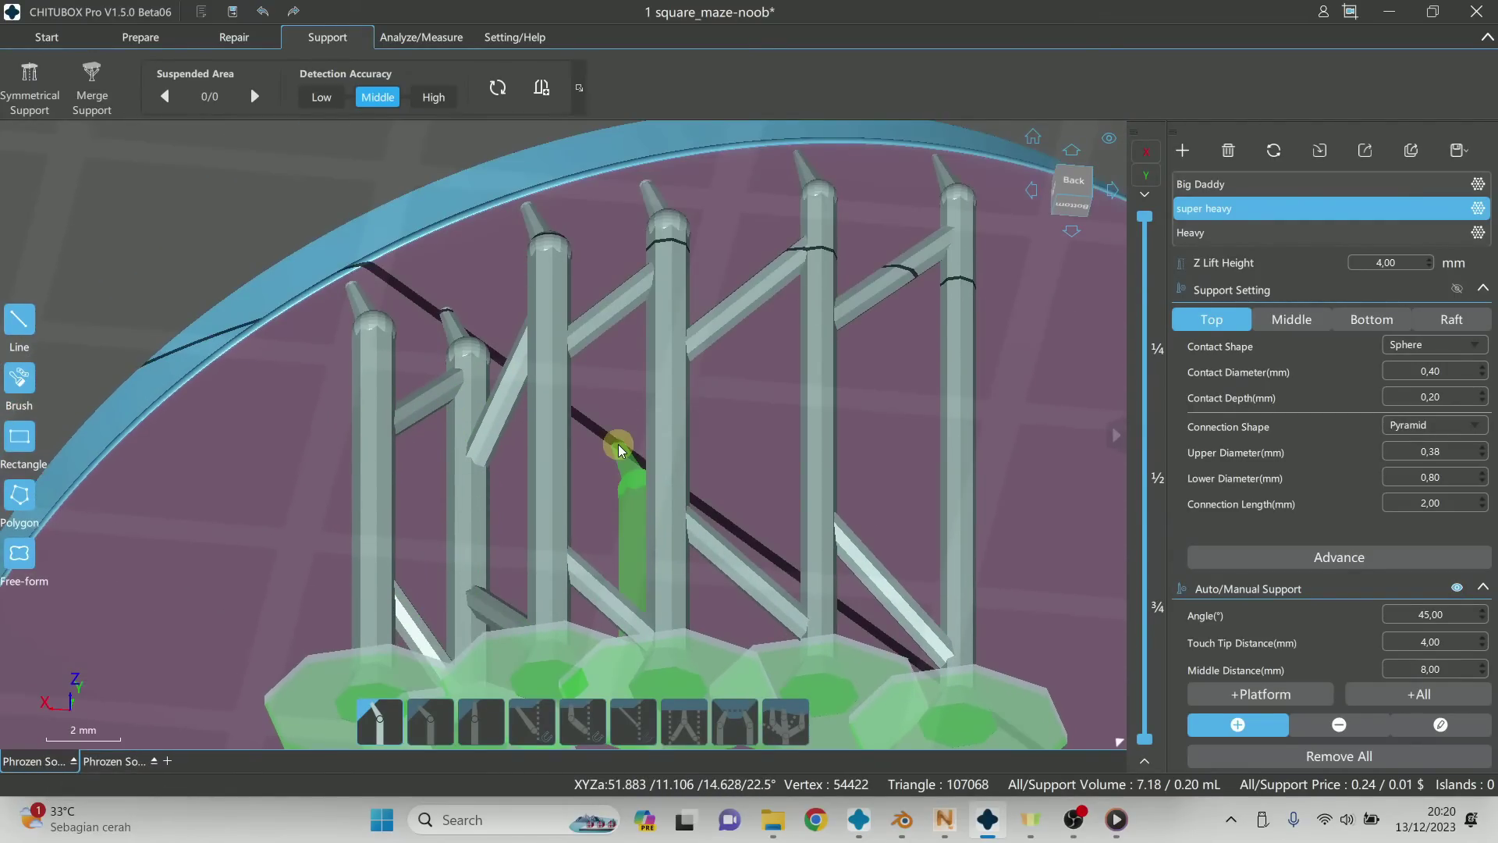
left_click_drag(613, 363, 362, 274)
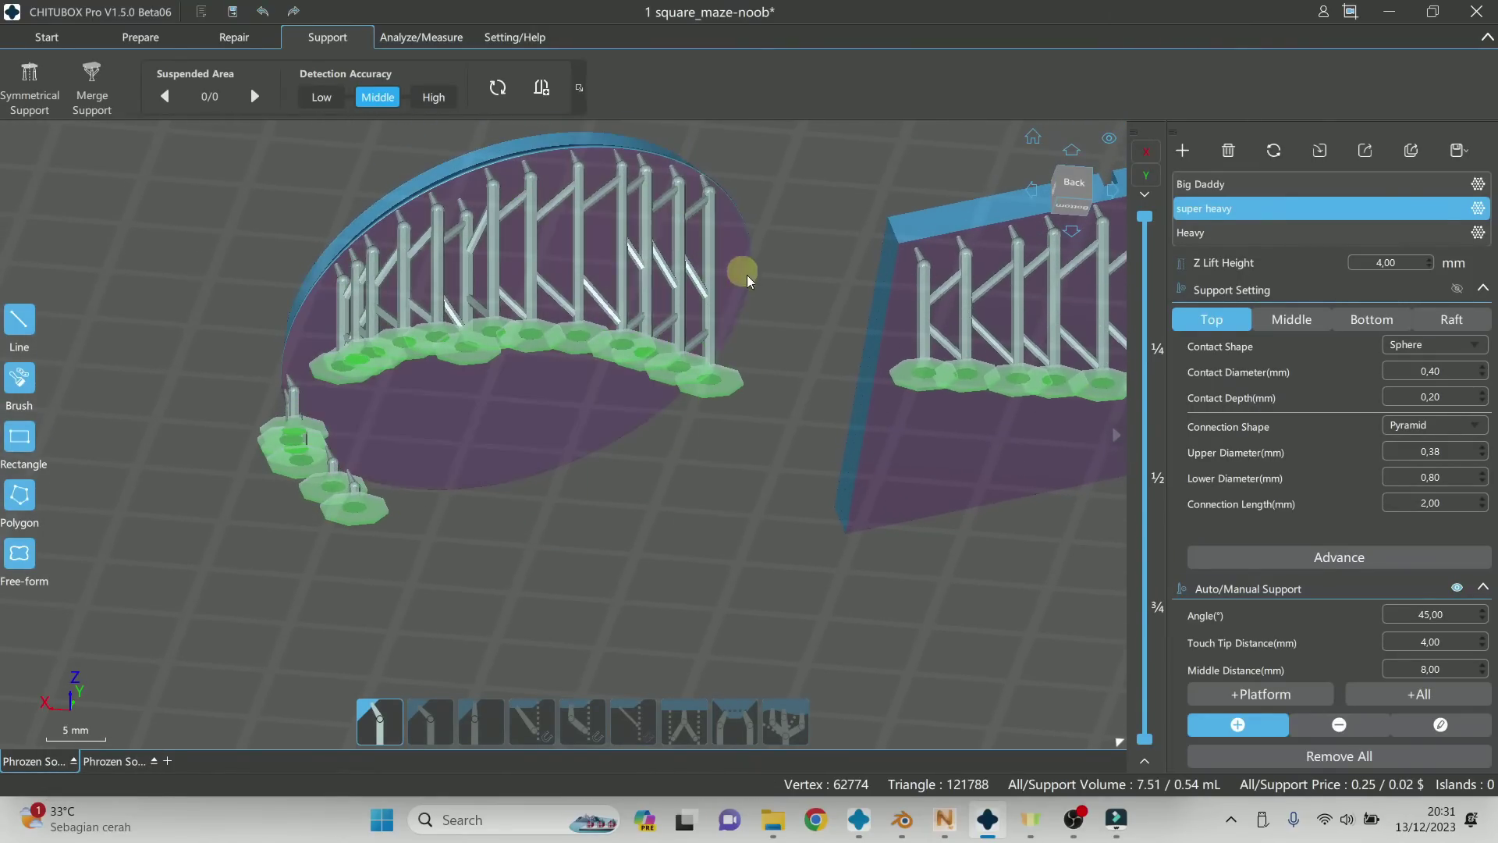
scroll(500, 449, "down", 3)
scroll(593, 482, "up", 8)
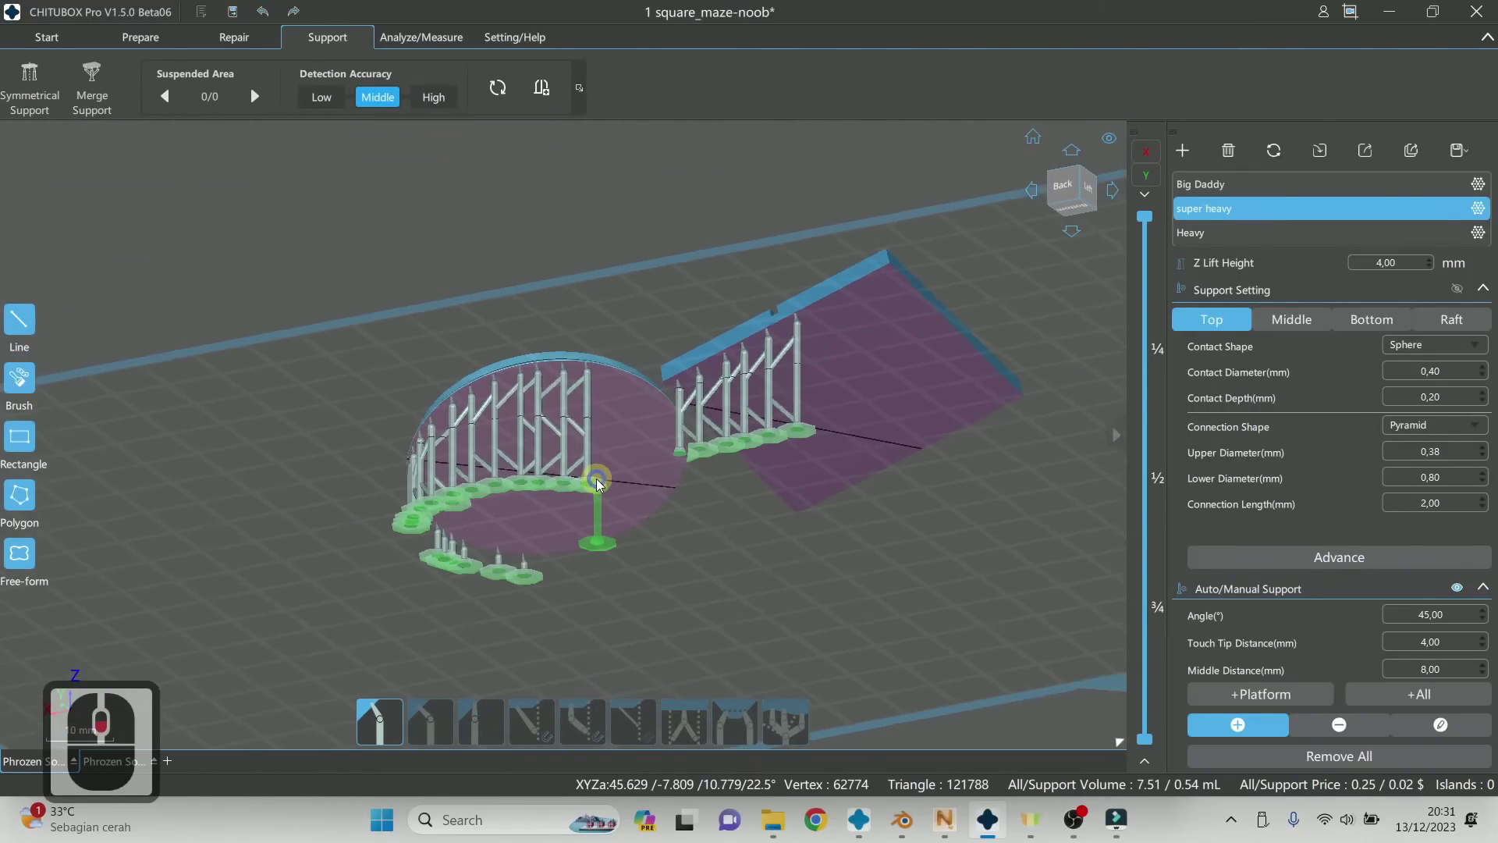
scroll(712, 335, "down", 3)
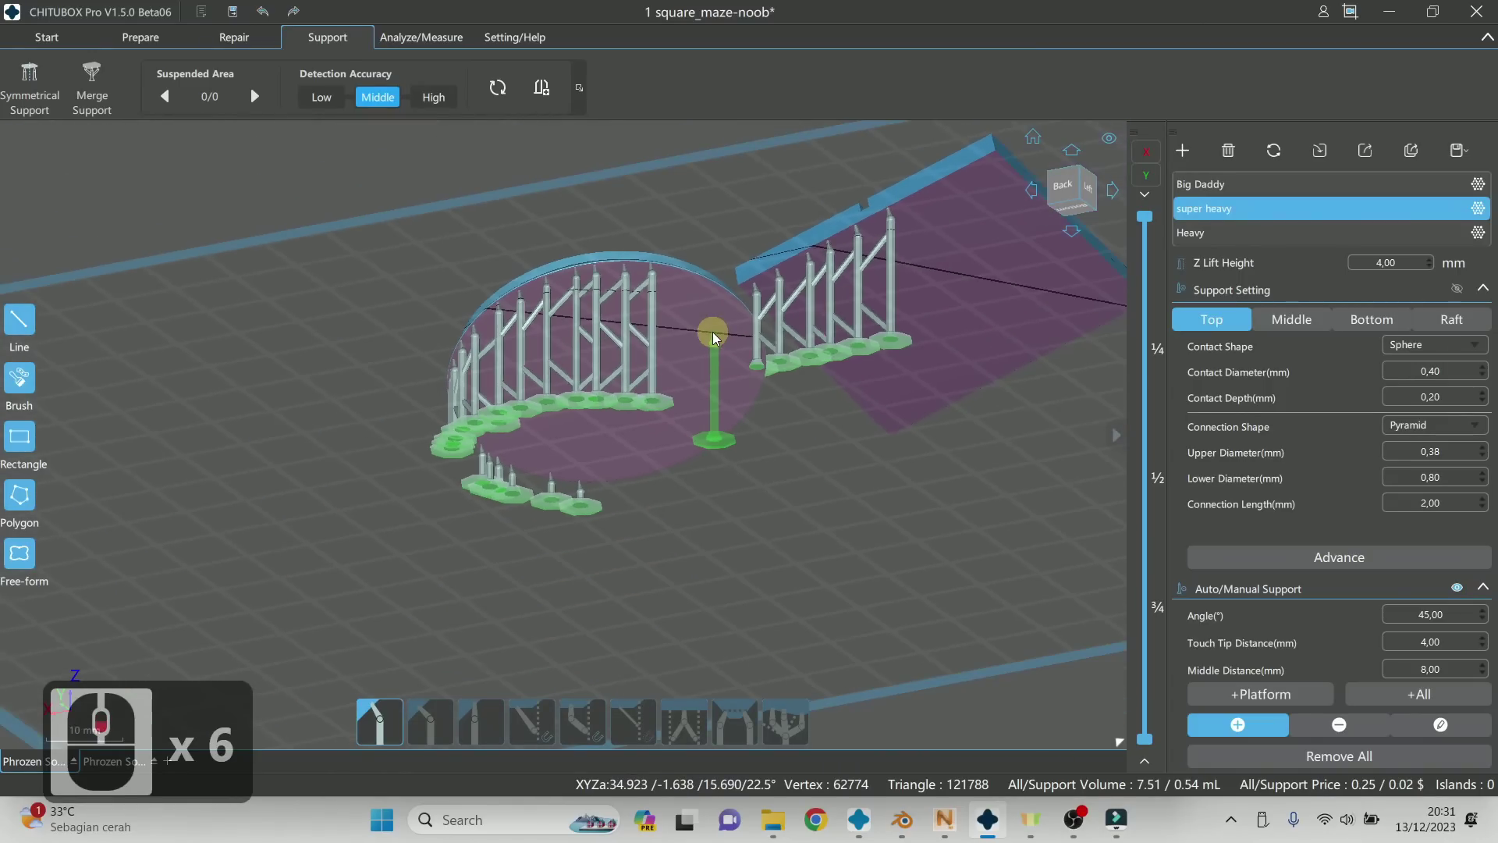
middle_click_drag(713, 336, 569, 349)
right_click_drag(569, 348, 699, 369)
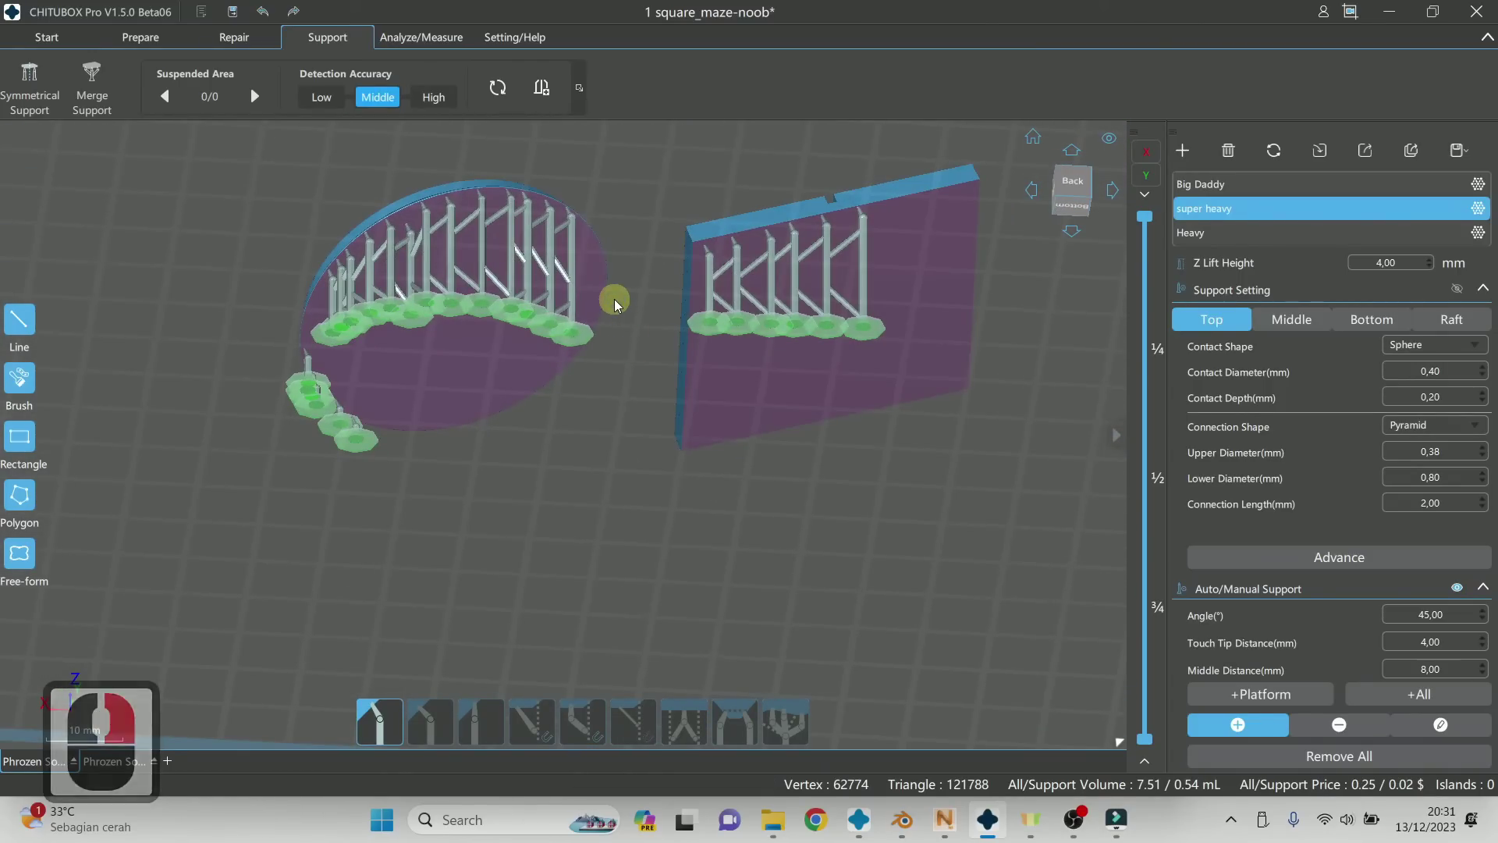